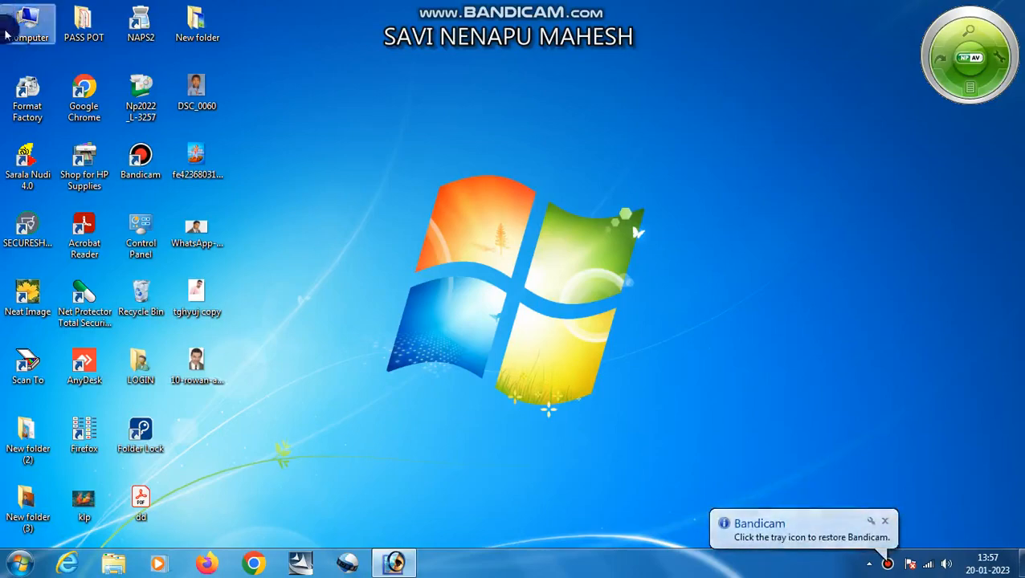
pyautogui.rightClick(722, 176)
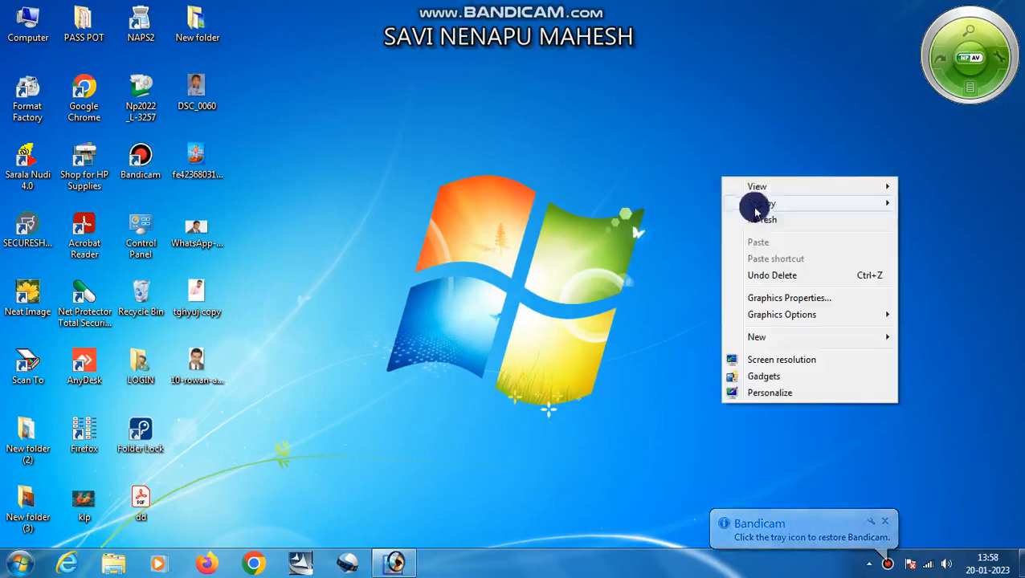
pyautogui.click(685, 176)
pyautogui.rightClick(685, 175)
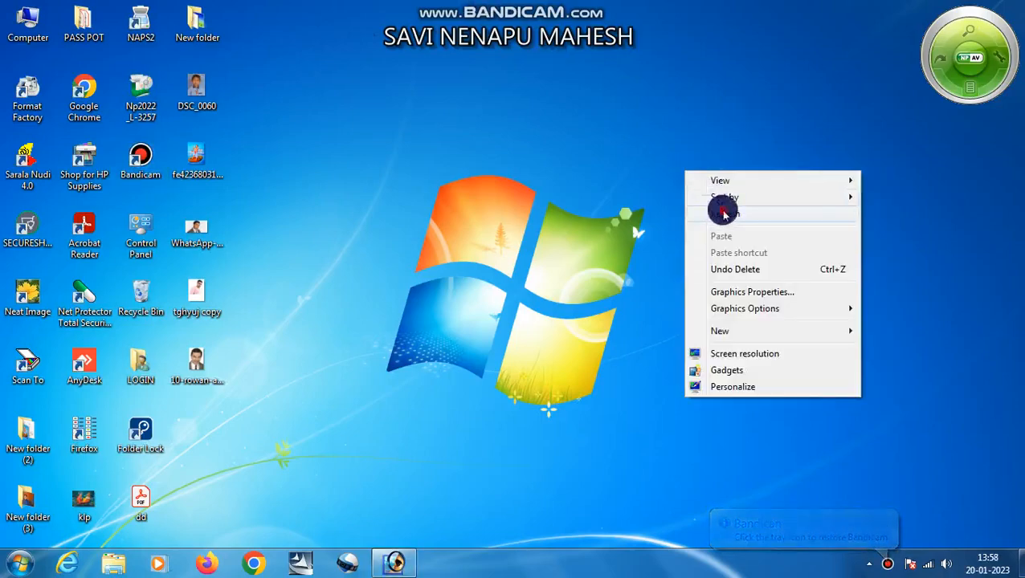
pyautogui.click(723, 213)
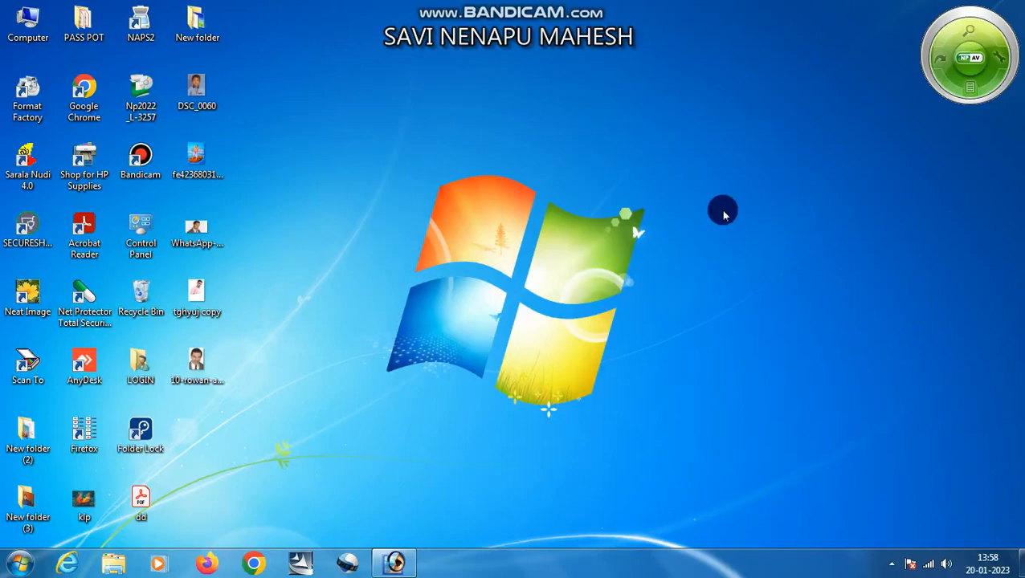
pyautogui.rightClick(651, 188)
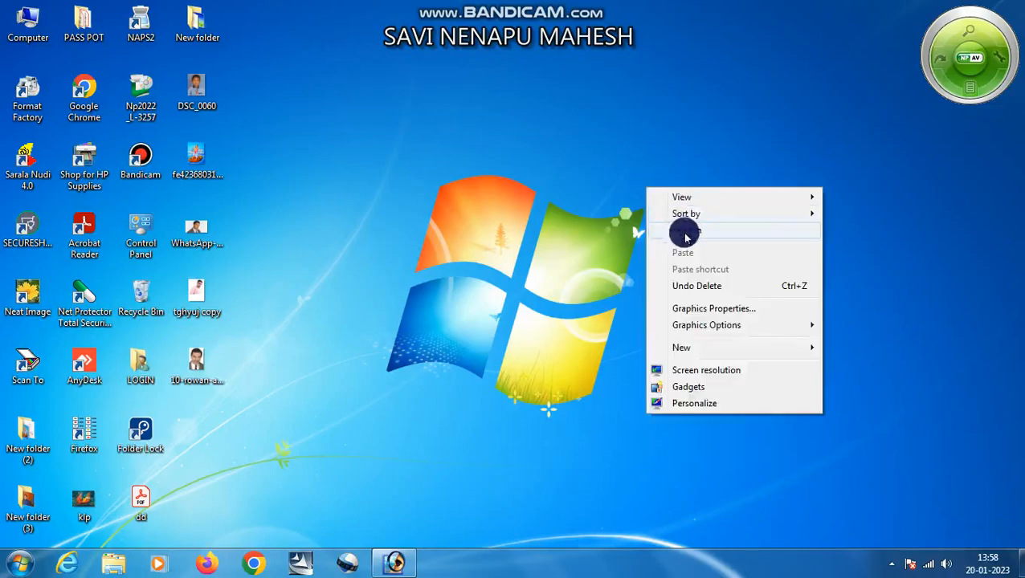
pyautogui.click(680, 230)
pyautogui.rightClick(671, 196)
pyautogui.click(708, 232)
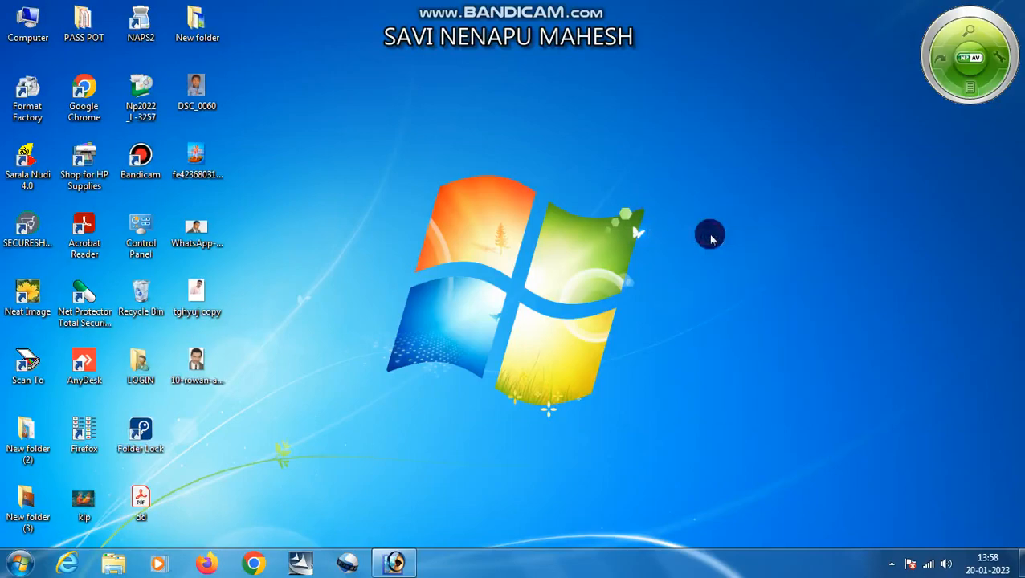
pyautogui.rightClick(675, 182)
pyautogui.click(713, 225)
pyautogui.rightClick(695, 195)
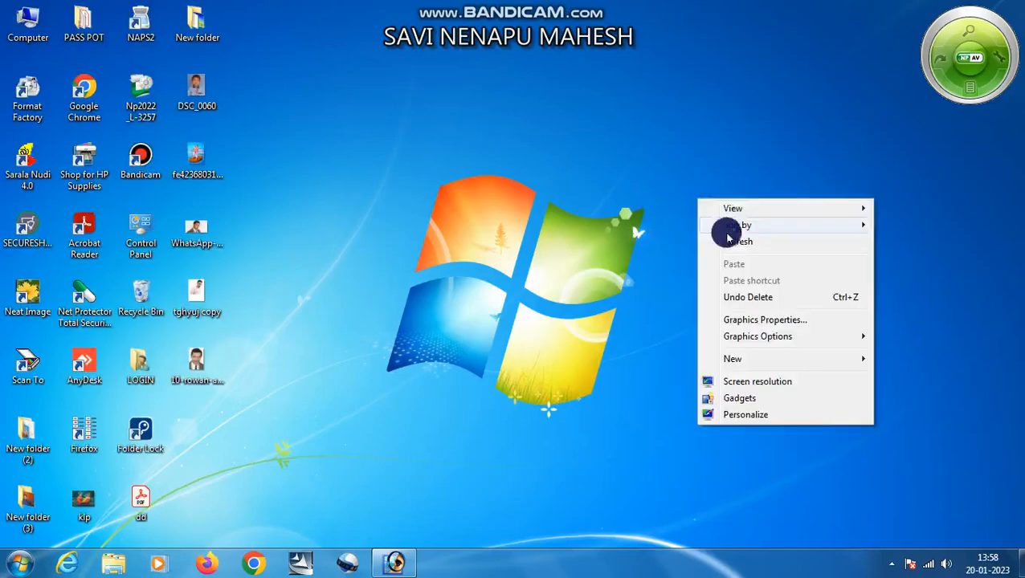
pyautogui.click(732, 243)
pyautogui.rightClick(685, 193)
pyautogui.click(721, 232)
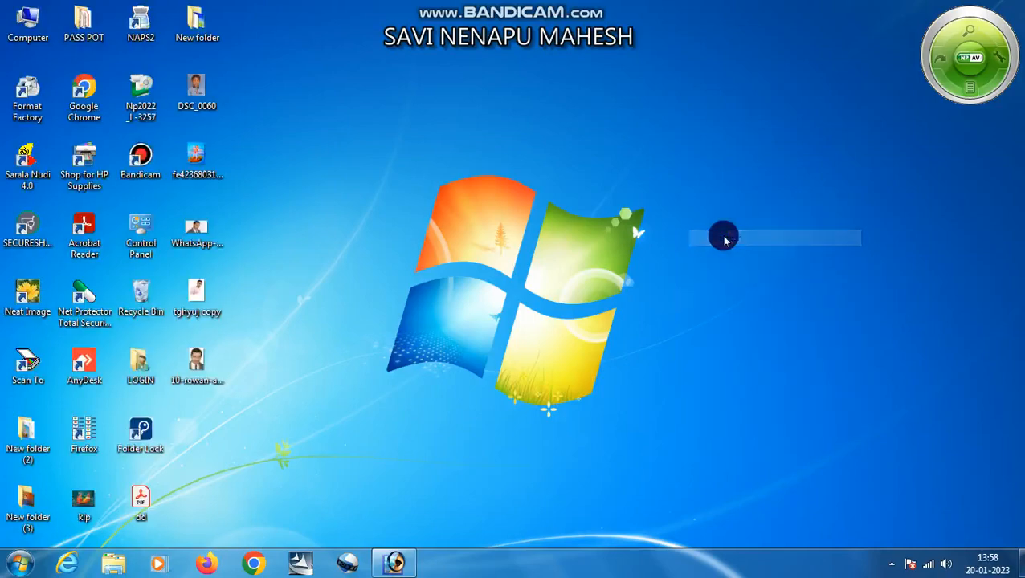
pyautogui.rightClick(704, 215)
pyautogui.click(729, 254)
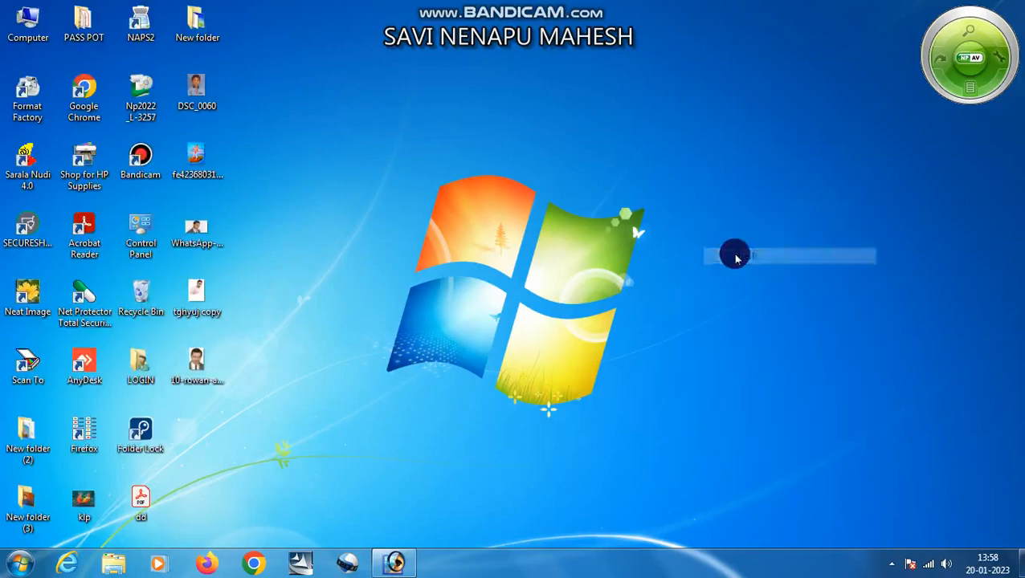
pyautogui.rightClick(689, 164)
pyautogui.click(713, 204)
pyautogui.rightClick(694, 195)
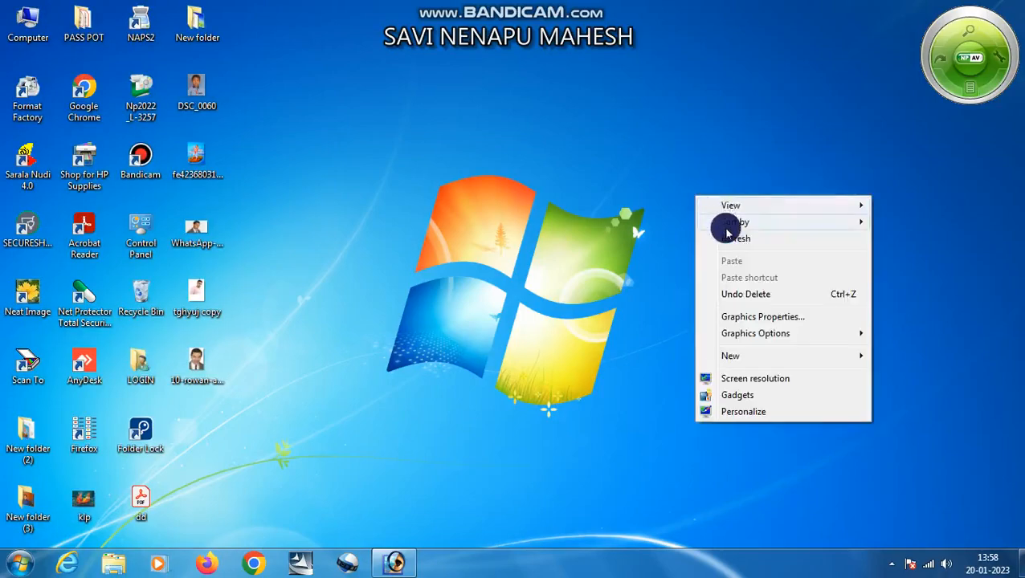
pyautogui.click(729, 238)
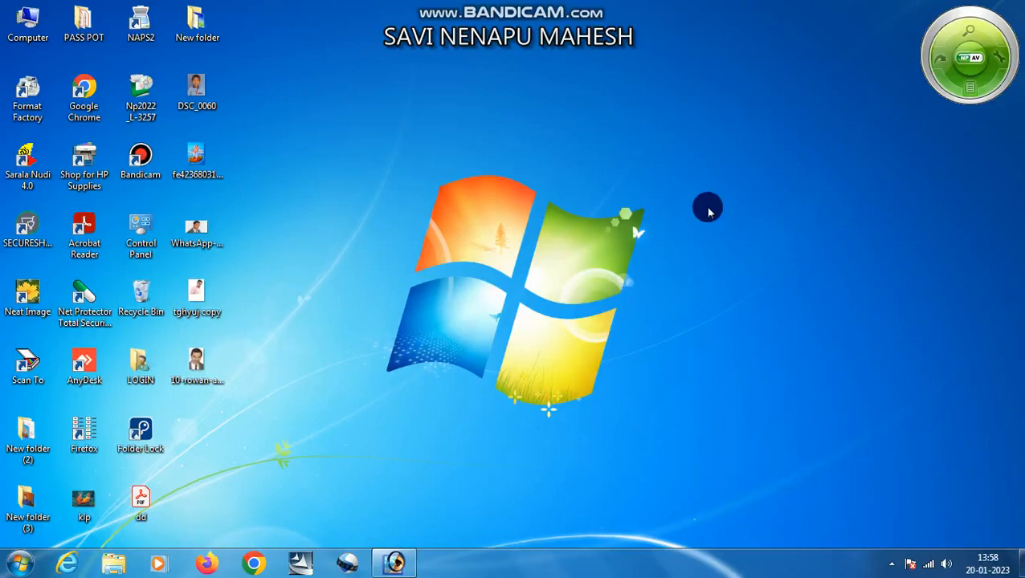
pyautogui.rightClick(695, 160)
pyautogui.click(749, 217)
pyautogui.rightClick(705, 169)
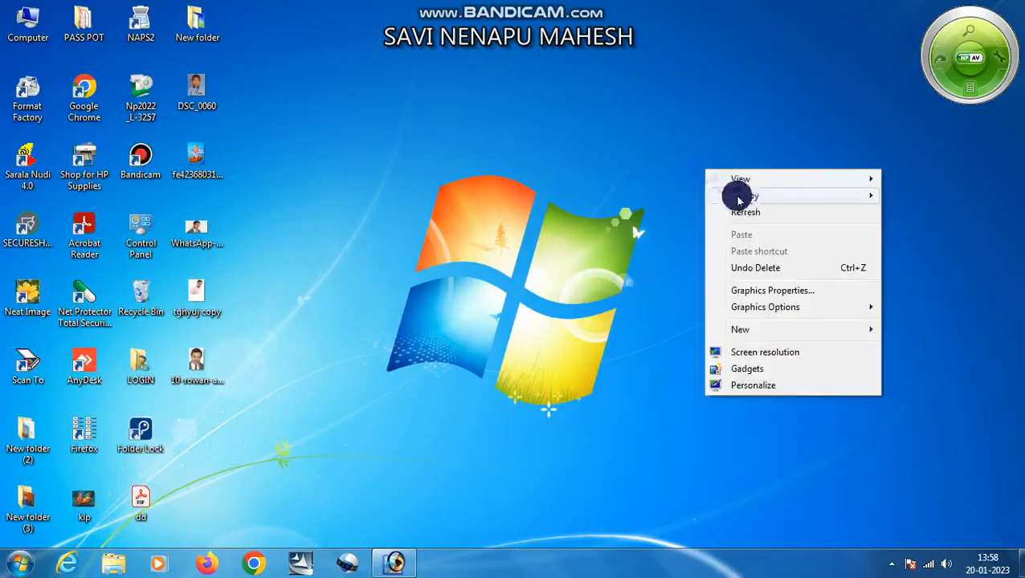
pyautogui.click(748, 213)
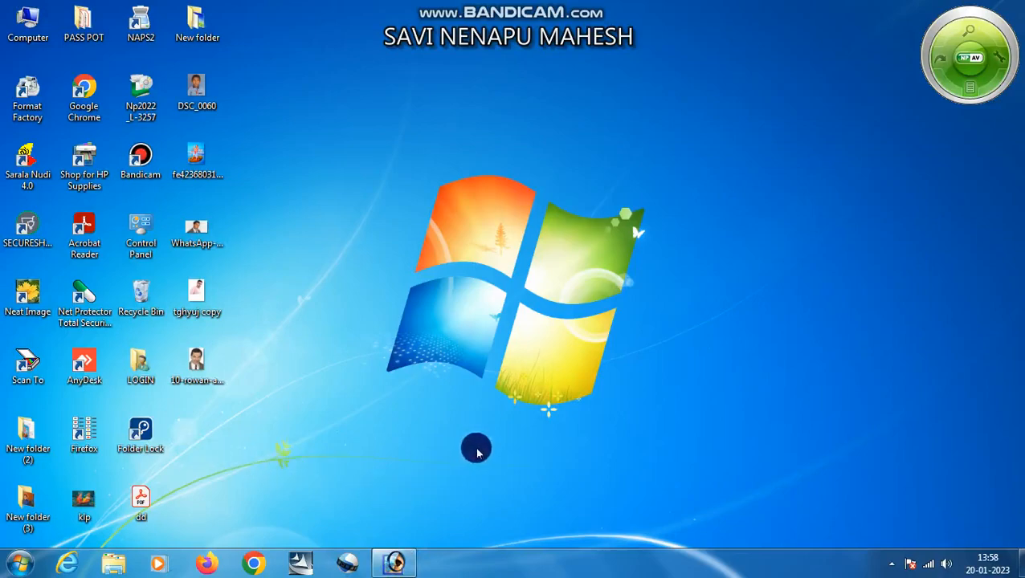
pyautogui.rightClick(826, 143)
pyautogui.click(839, 186)
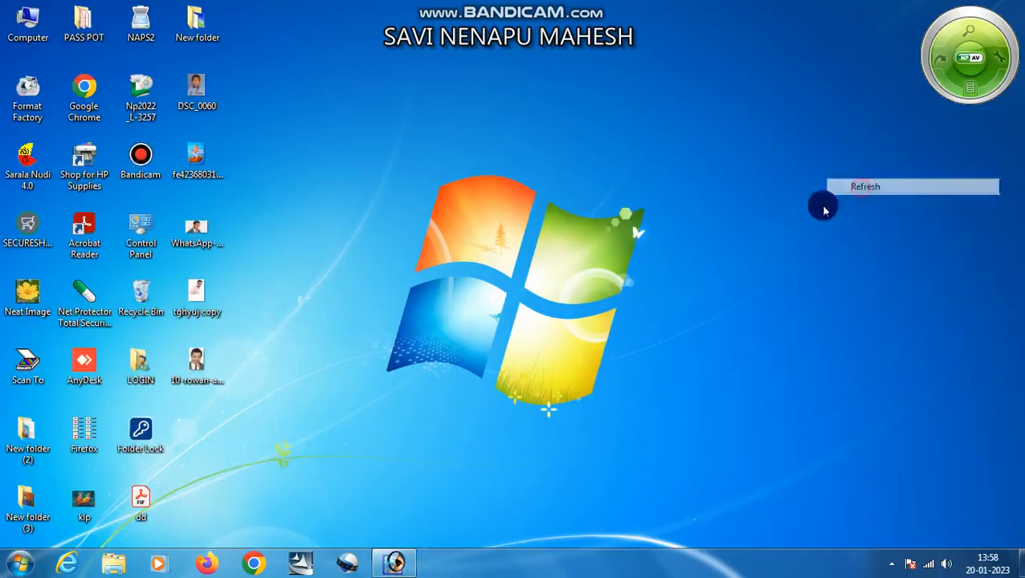
pyautogui.click(392, 559)
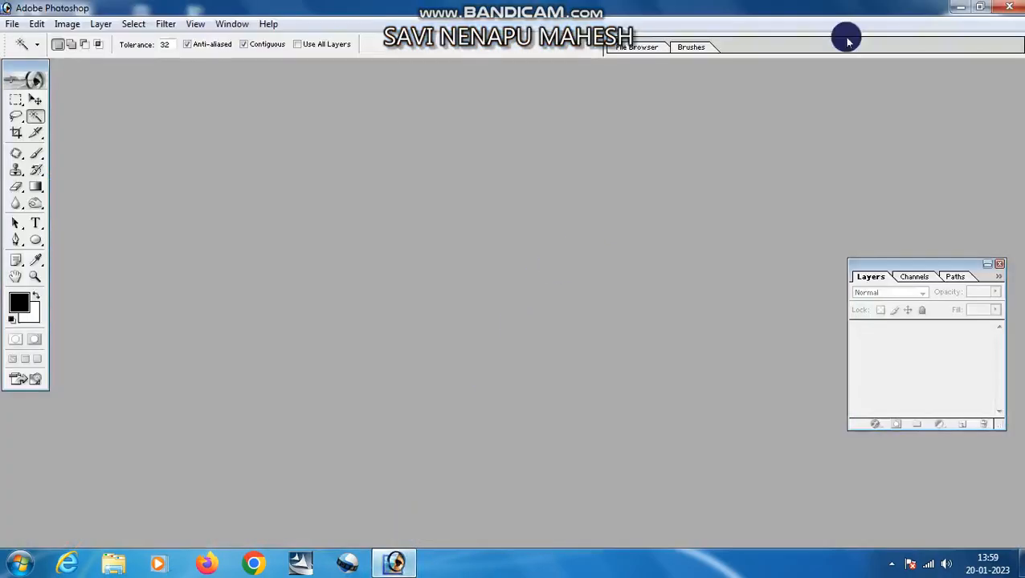
pyautogui.click(961, 7)
pyautogui.rightClick(701, 189)
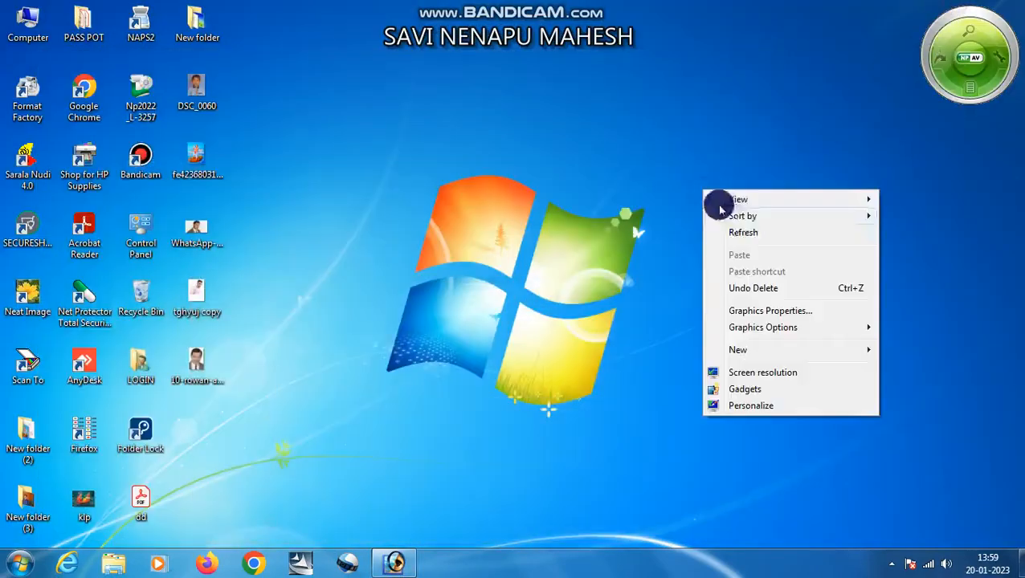
pyautogui.click(741, 231)
# - Open the desktop portrait image 10-rowan-atkinson-tartamudo.jpg in Adobe Photoshop and move its window nearer the Layers palette
pyautogui.moveTo(204, 245)
pyautogui.mouseDown()
pyautogui.moveTo(242, 197)
pyautogui.moveTo(207, 225)
pyautogui.mouseUp()
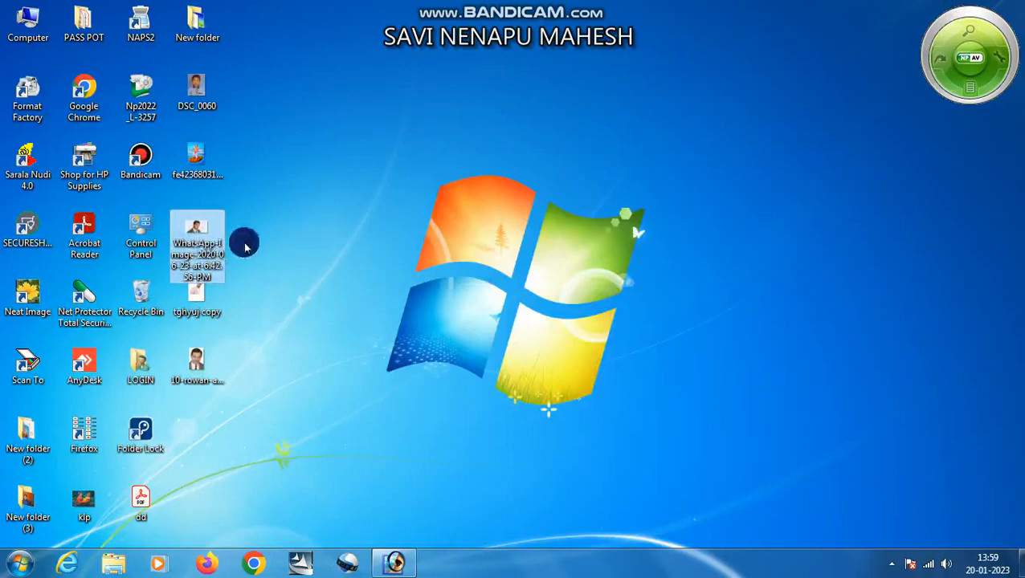
pyautogui.click(271, 337)
pyautogui.moveTo(201, 369); pyautogui.dragTo(393, 562)
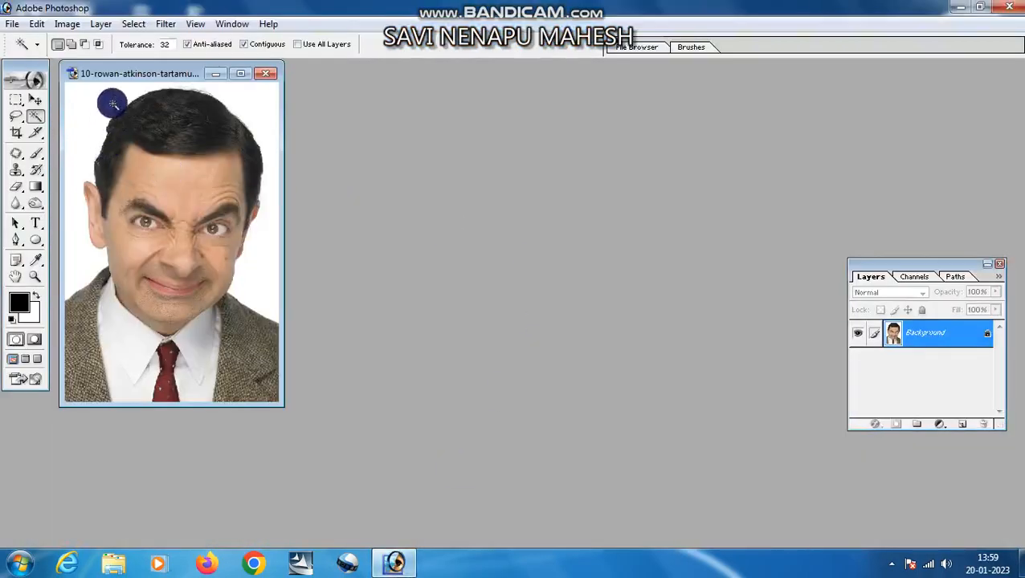
pyautogui.moveTo(161, 75); pyautogui.dragTo(596, 135)
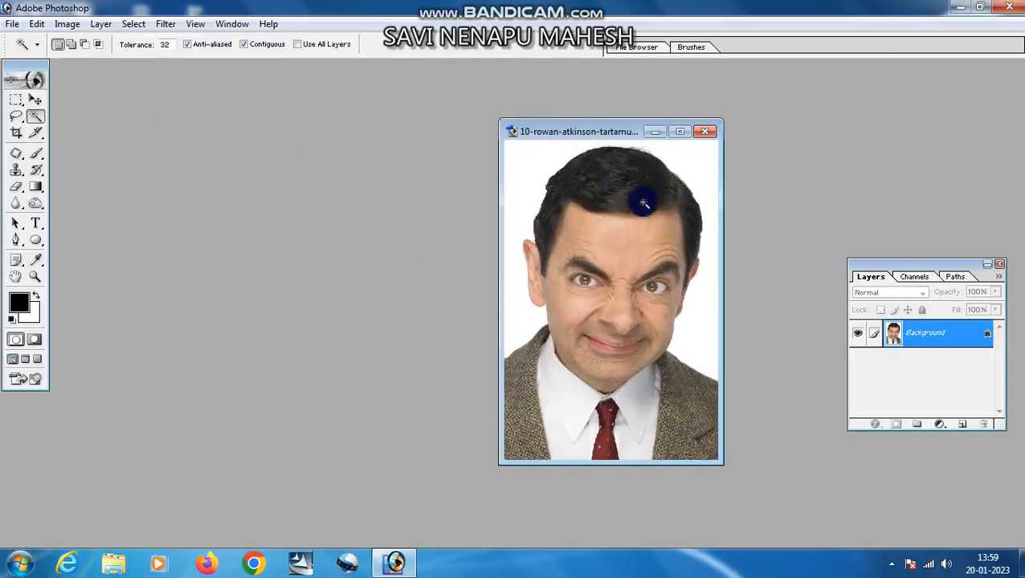
# - Convert the locked Background into a regular layer named Layer 0 and duplicate it as Layer 0 copy
pyautogui.doubleClick(986, 338)
pyautogui.click(619, 260)
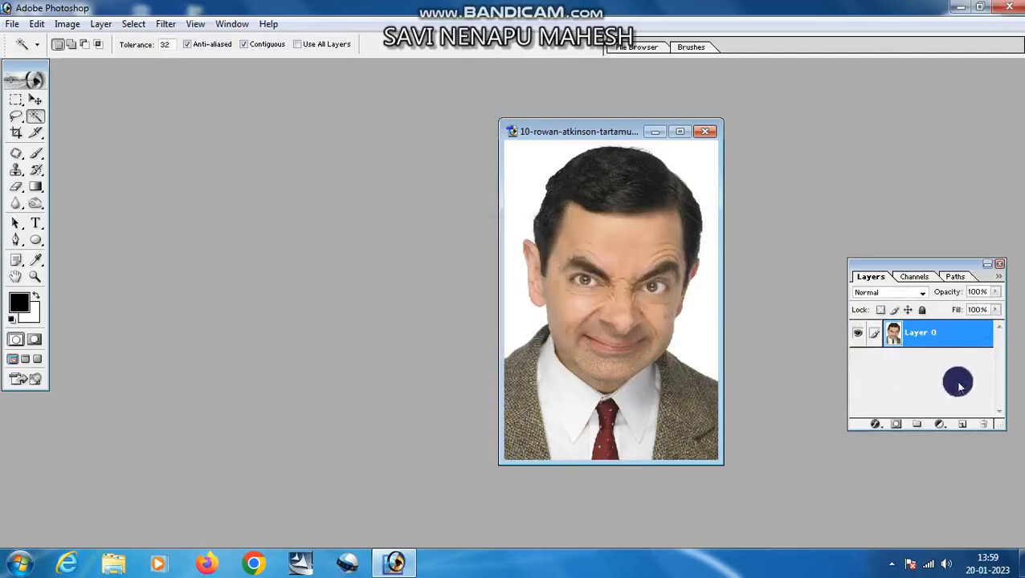
pyautogui.rightClick(929, 338)
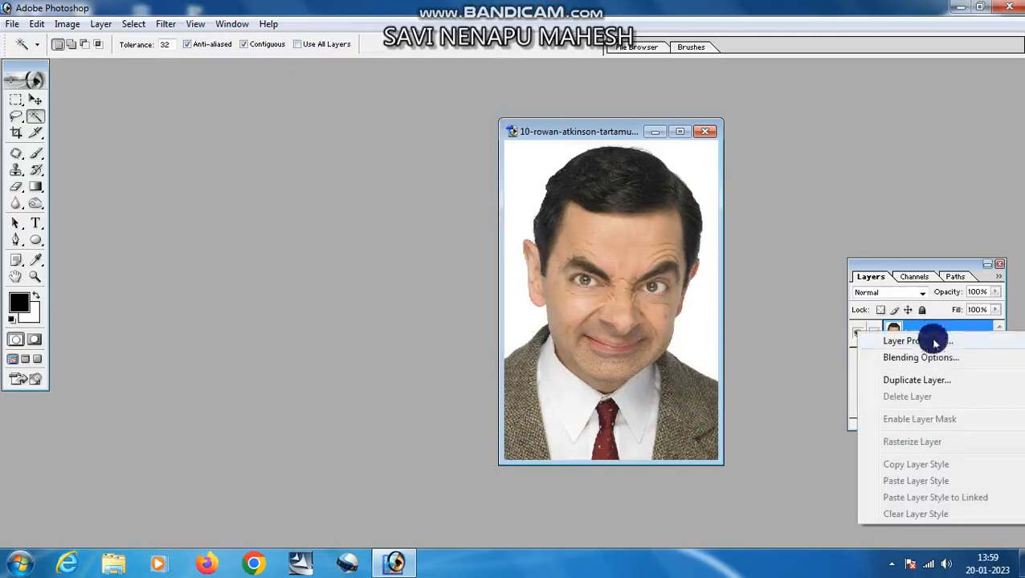
pyautogui.click(917, 382)
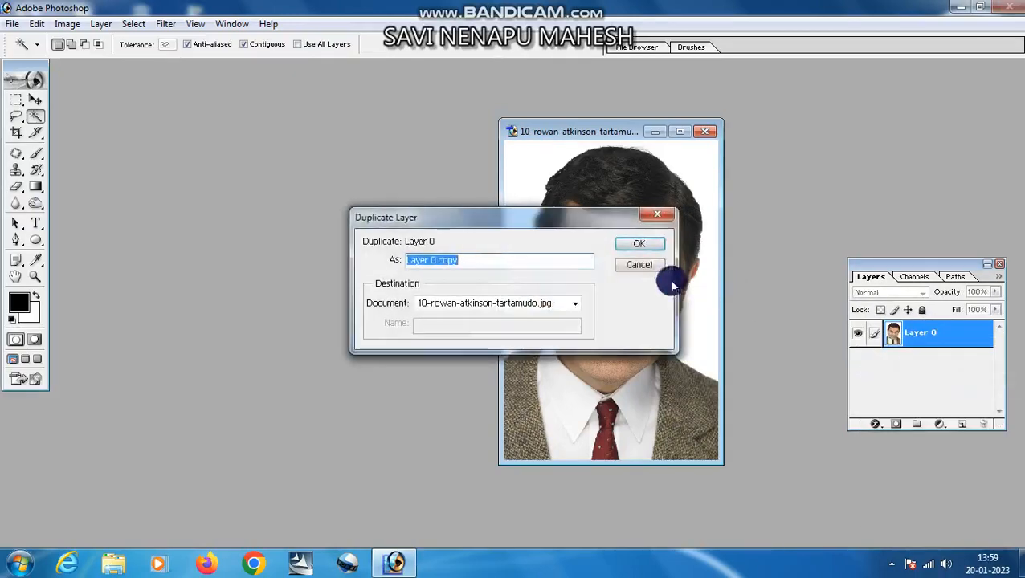
pyautogui.click(643, 242)
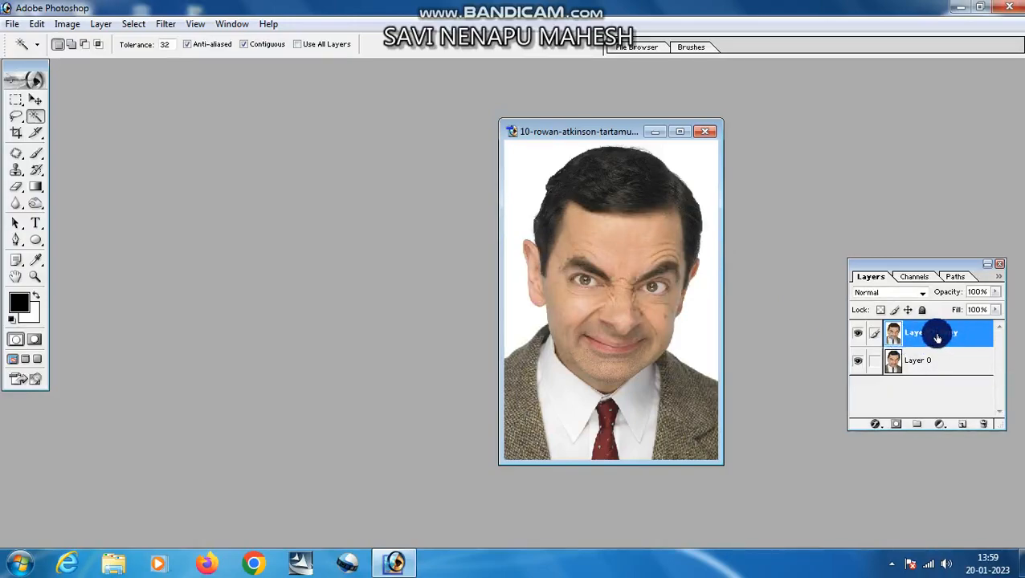
# - Select the Shadows of Layer 0 copy with Color Range, keeping the Grayscale selection preview
pyautogui.click(679, 130)
pyautogui.click(35, 277)
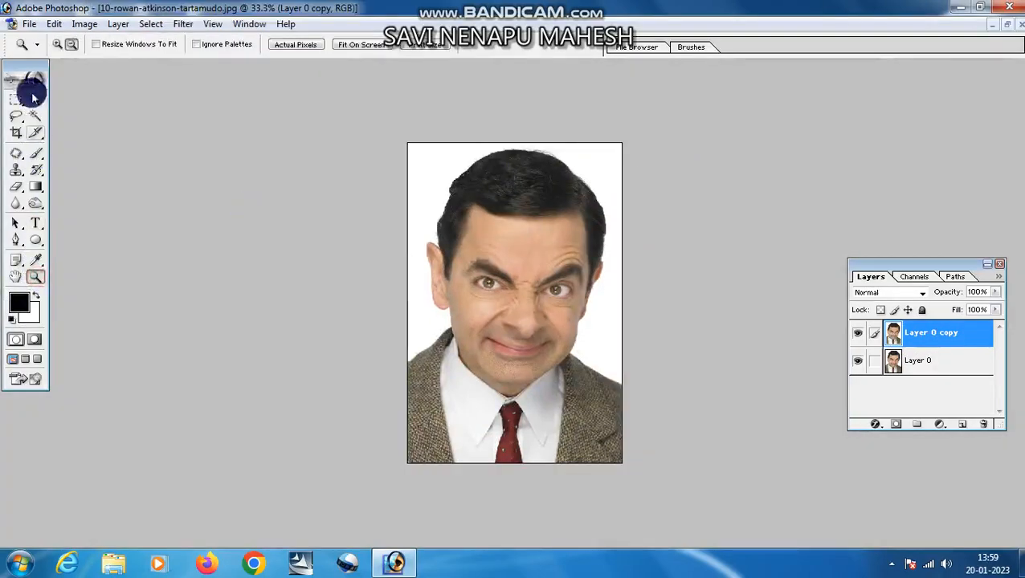
pyautogui.click(57, 44)
pyautogui.moveTo(350, 185); pyautogui.dragTo(546, 258)
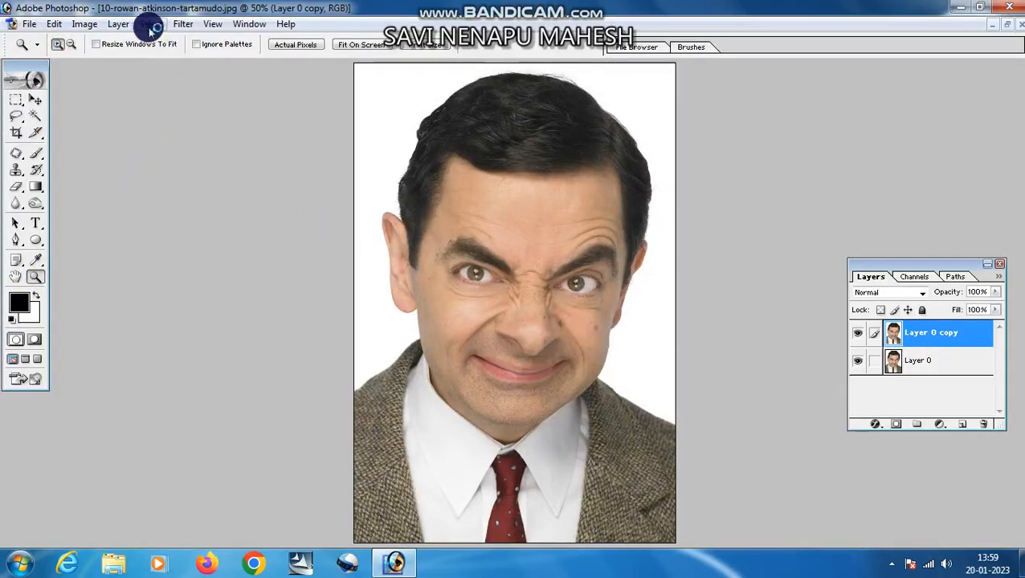
pyautogui.press('super+plus')
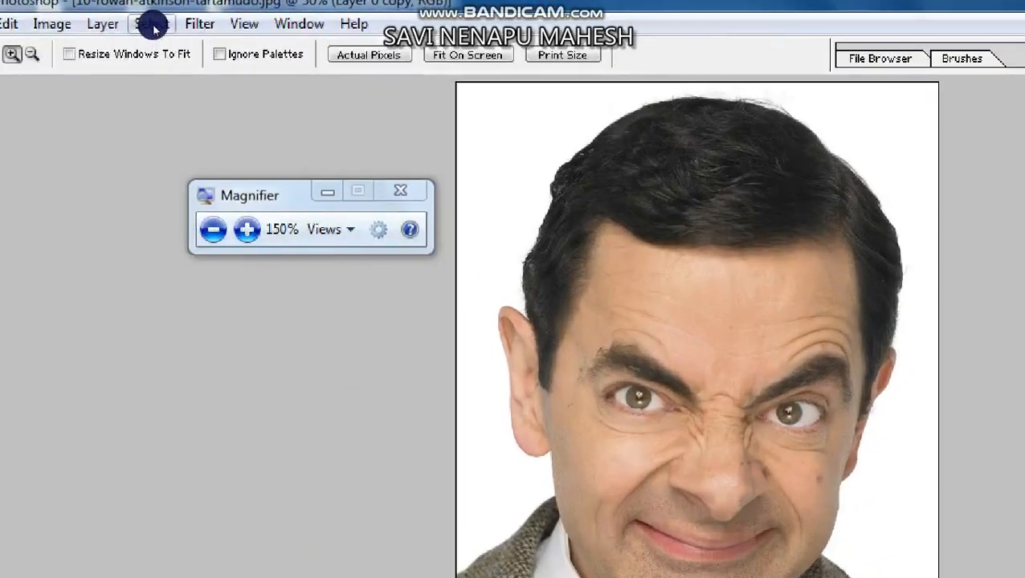
pyautogui.click(152, 25)
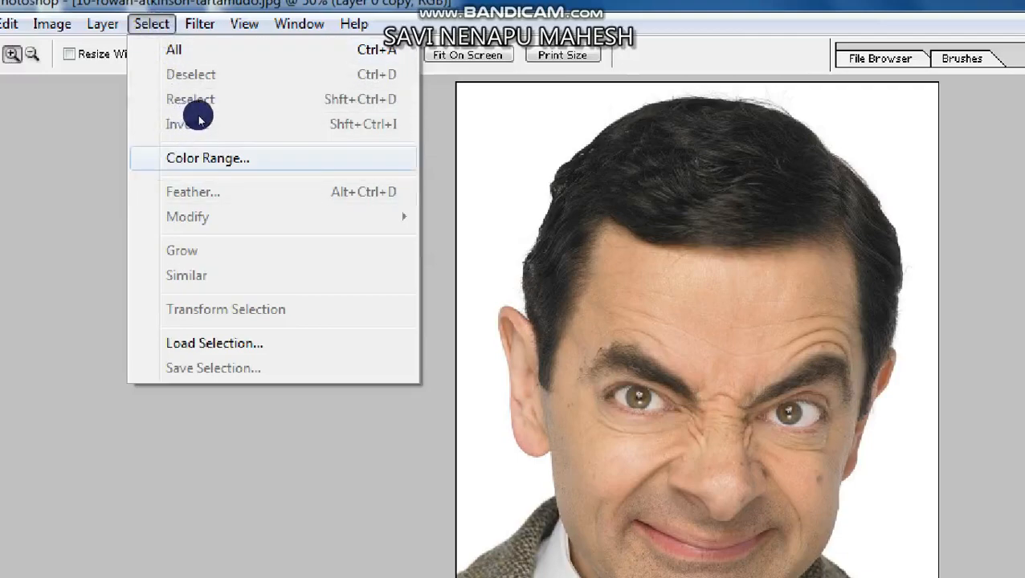
pyautogui.click(200, 156)
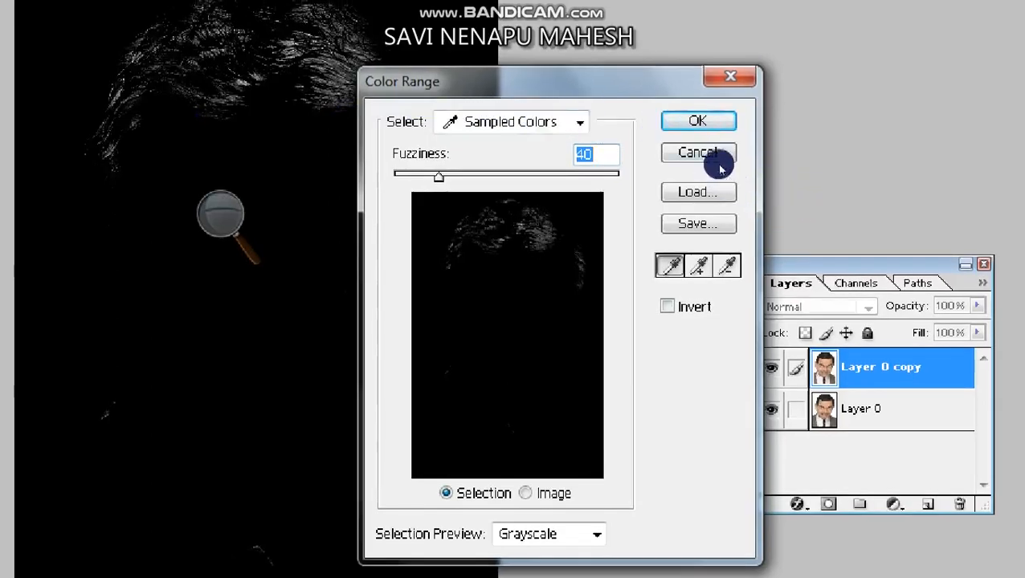
pyautogui.click(579, 122)
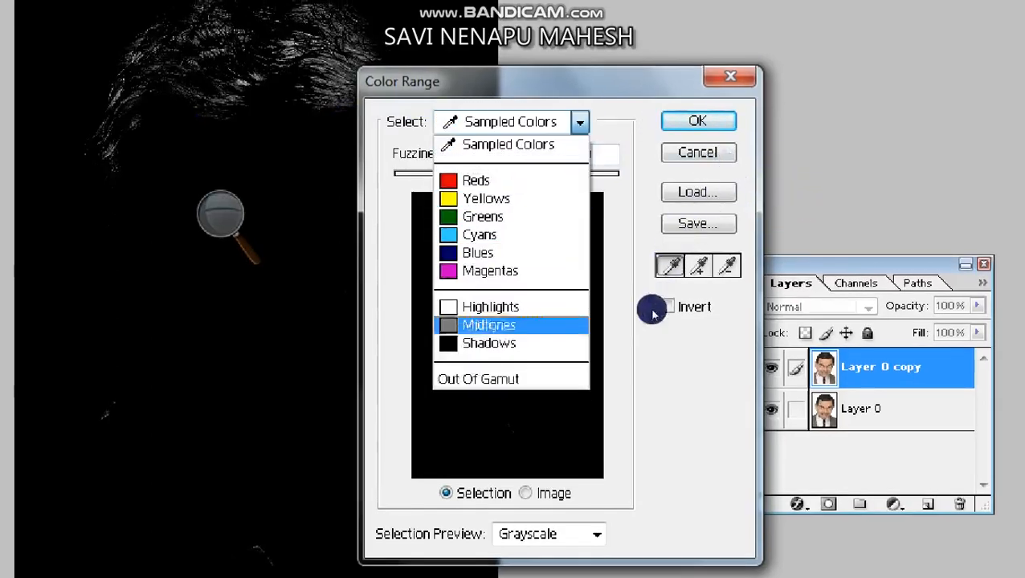
pyautogui.click(489, 343)
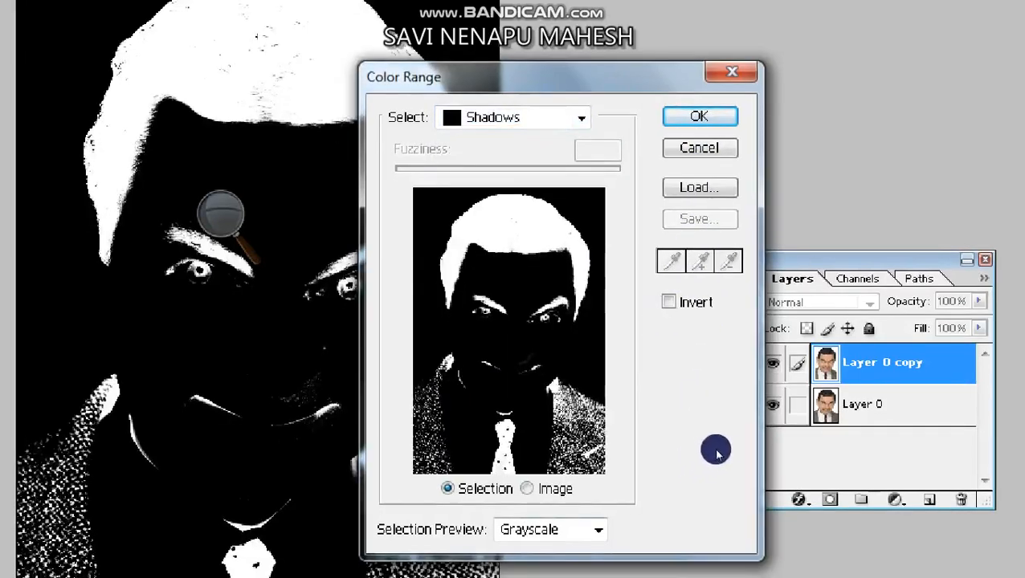
pyautogui.click(597, 534)
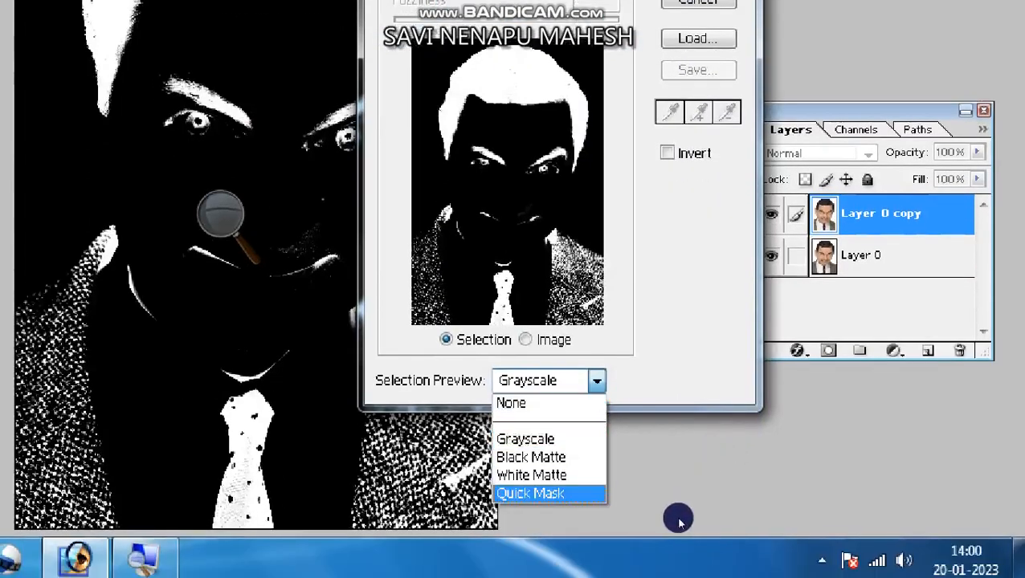
pyautogui.click(675, 485)
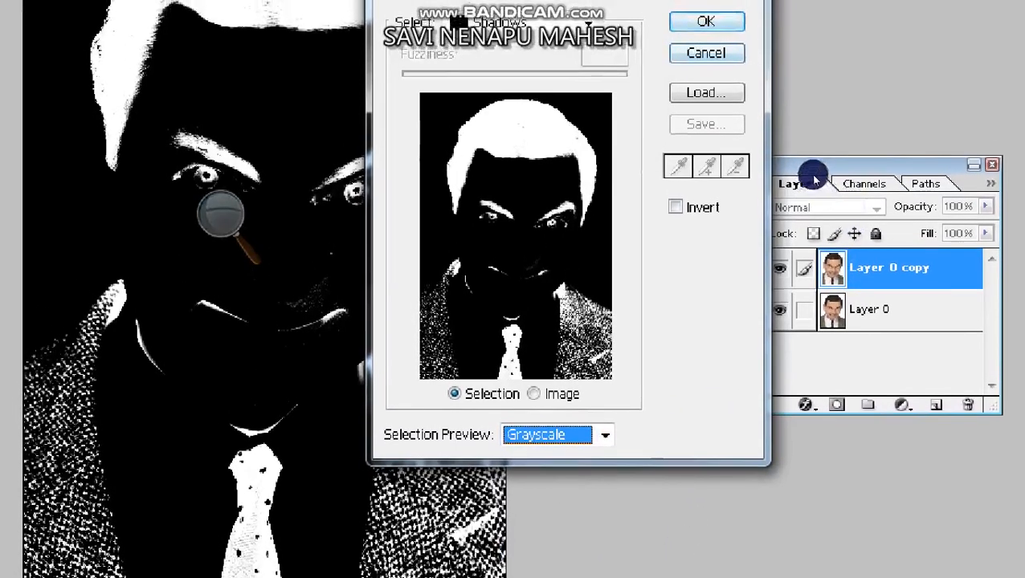
pyautogui.press('Return')
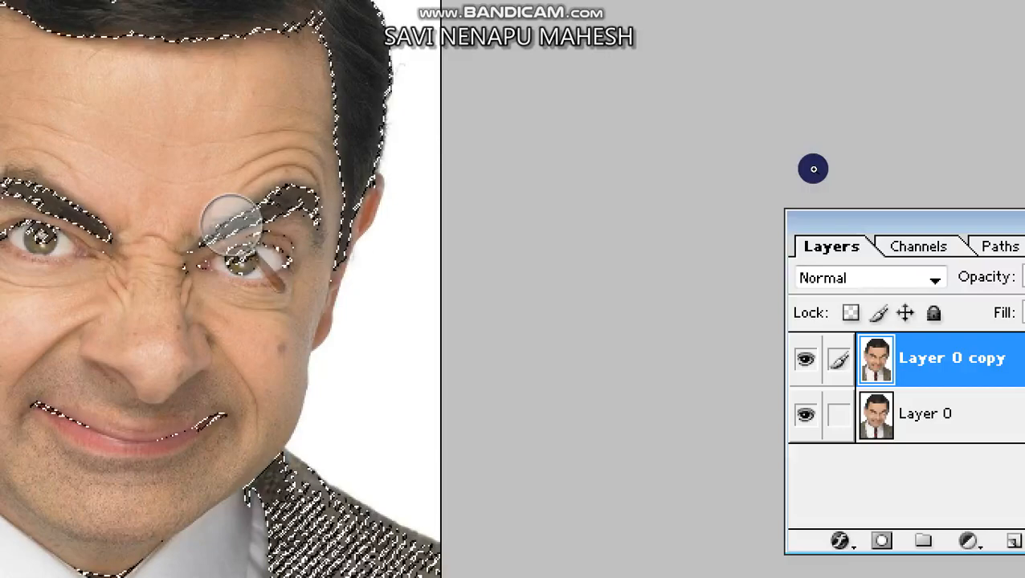
# - Add the white background around the man to the shadow selection with the Magic Wand at tolerance 32
pyautogui.press('f')
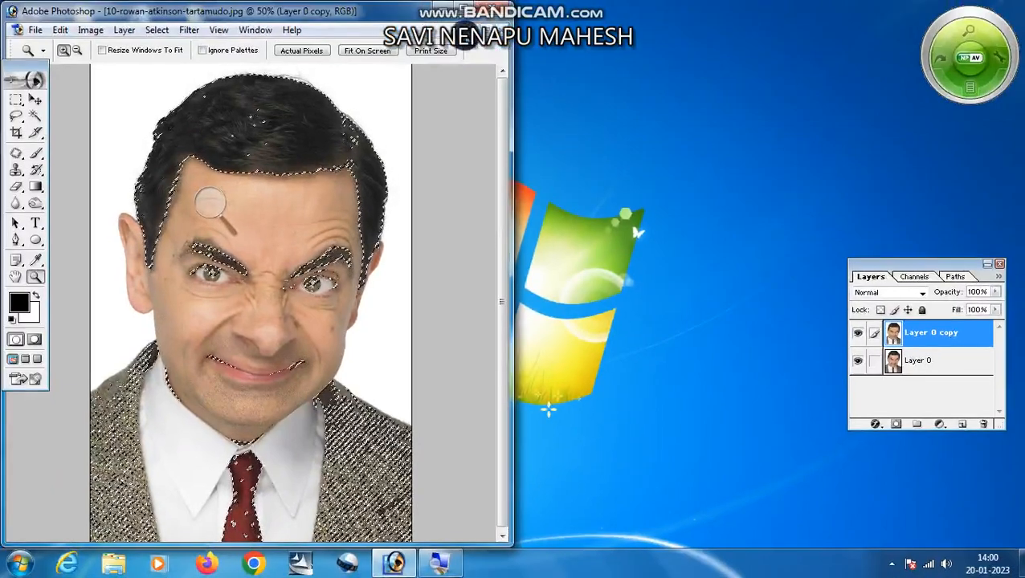
pyautogui.press('f')
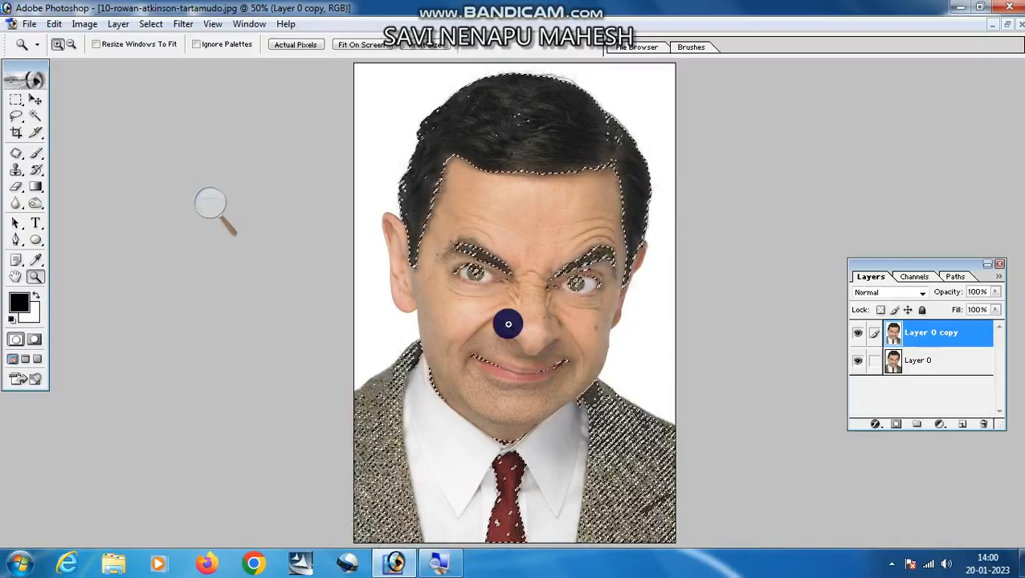
pyautogui.click(35, 116)
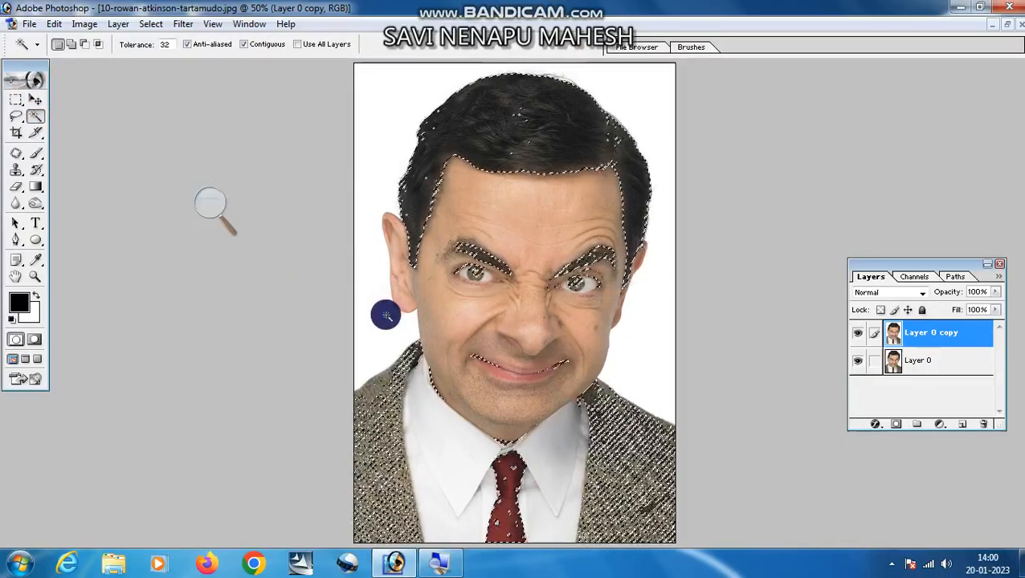
pyautogui.press('shift')
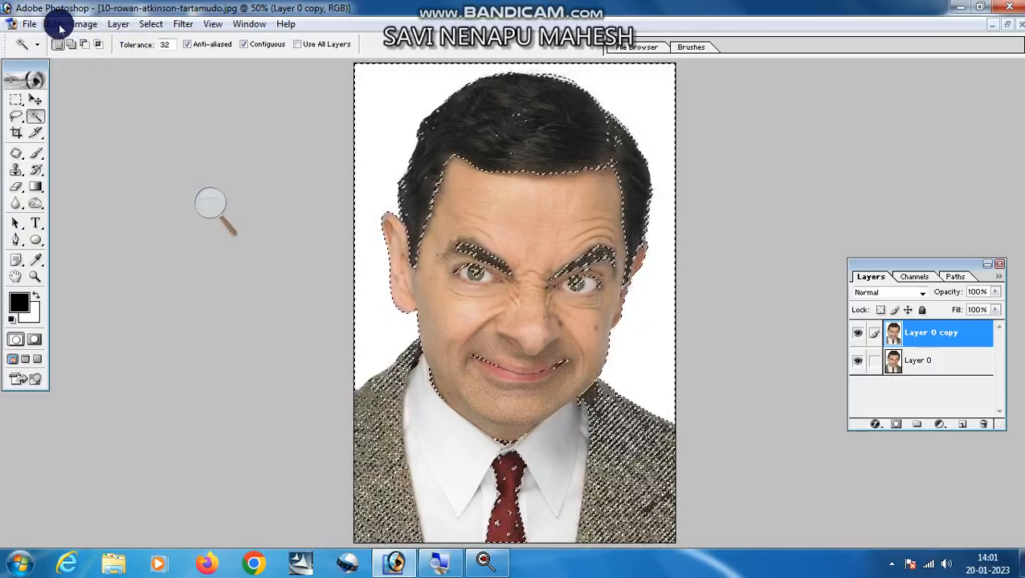
# - Apply a Threshold adjustment at level 130 to the selected areas of Layer 0 copy
pyautogui.click(84, 24)
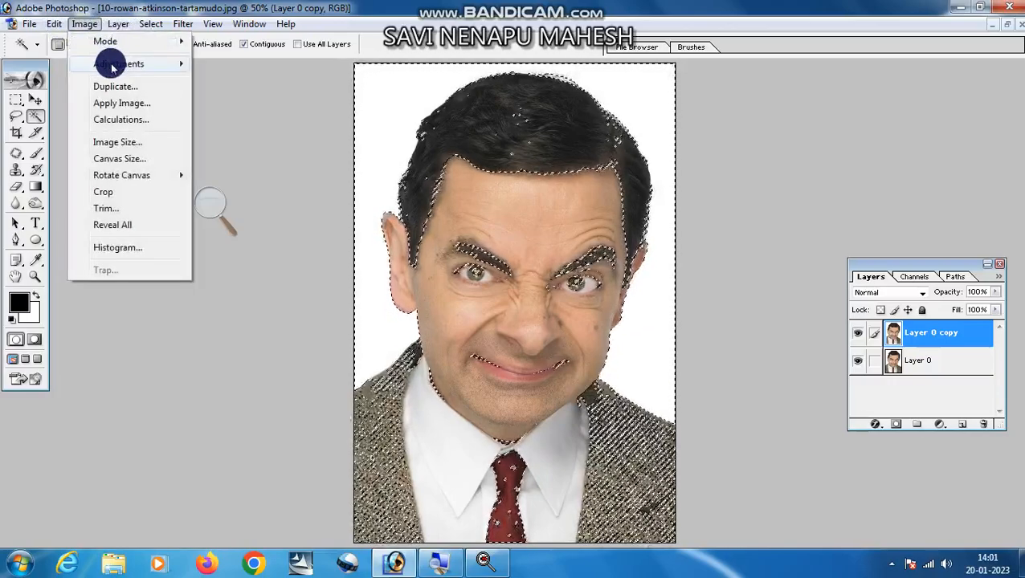
pyautogui.moveTo(108, 64)
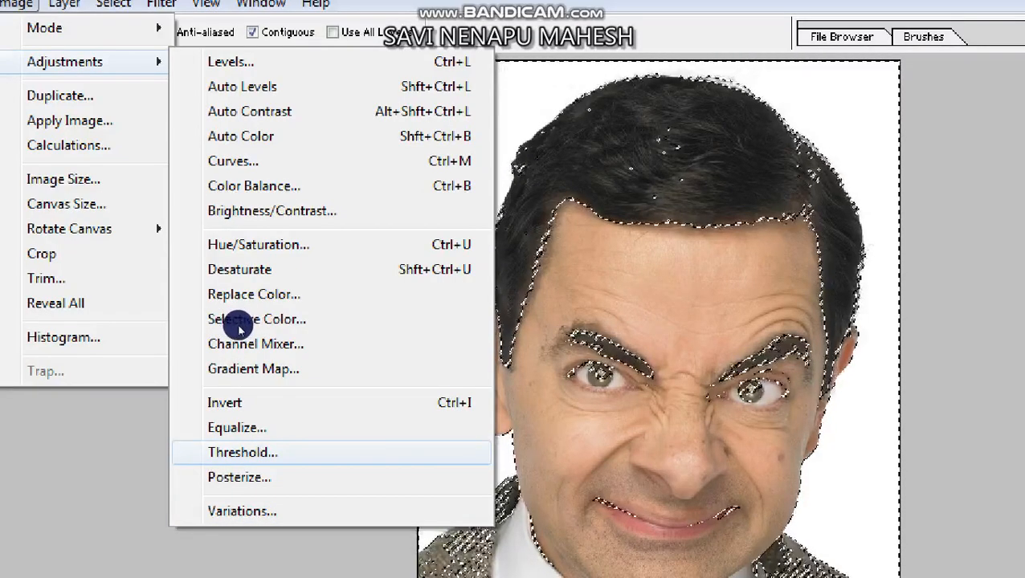
pyautogui.click(242, 453)
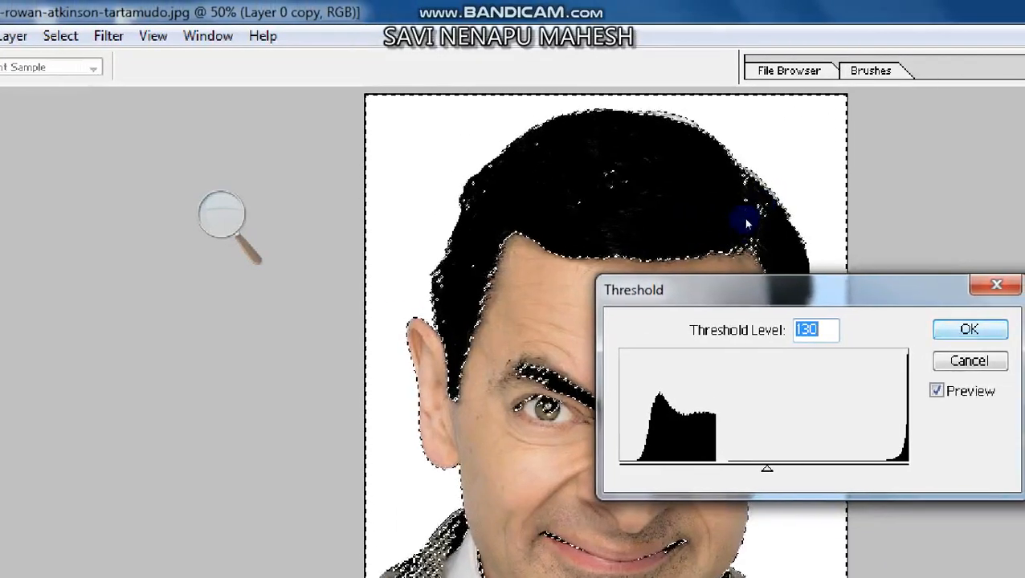
pyautogui.press('Return')
pyautogui.press('w')
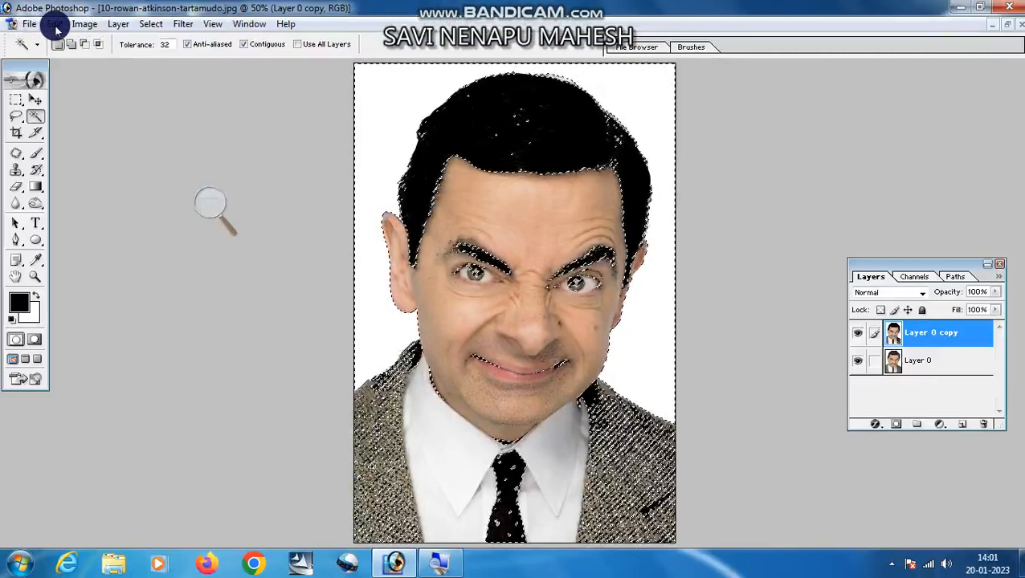
# - Copy the thresholded selection and create a new blank document in a maximized window
pyautogui.click(54, 24)
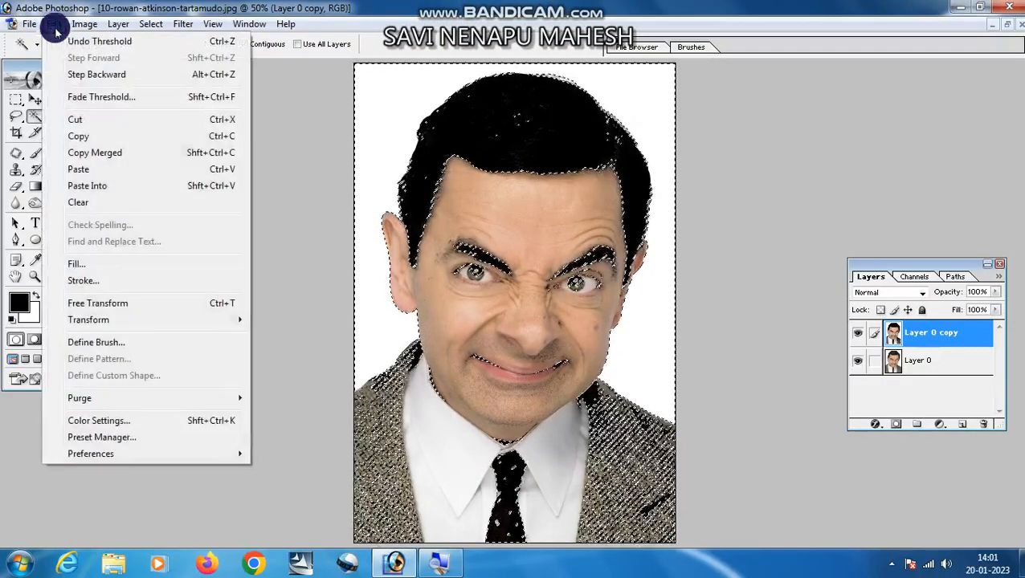
pyautogui.click(70, 127)
pyautogui.click(75, 138)
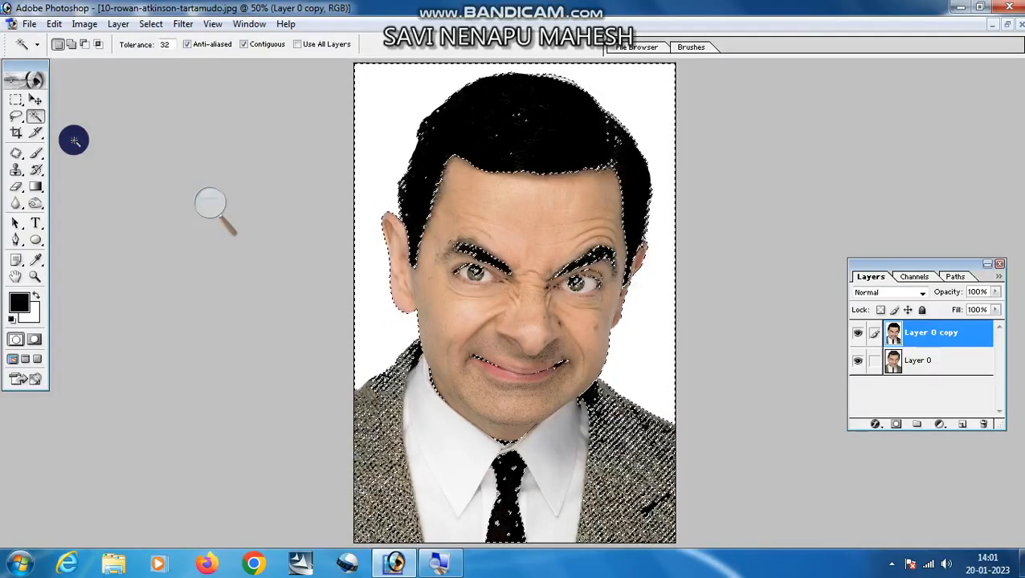
pyautogui.click(28, 24)
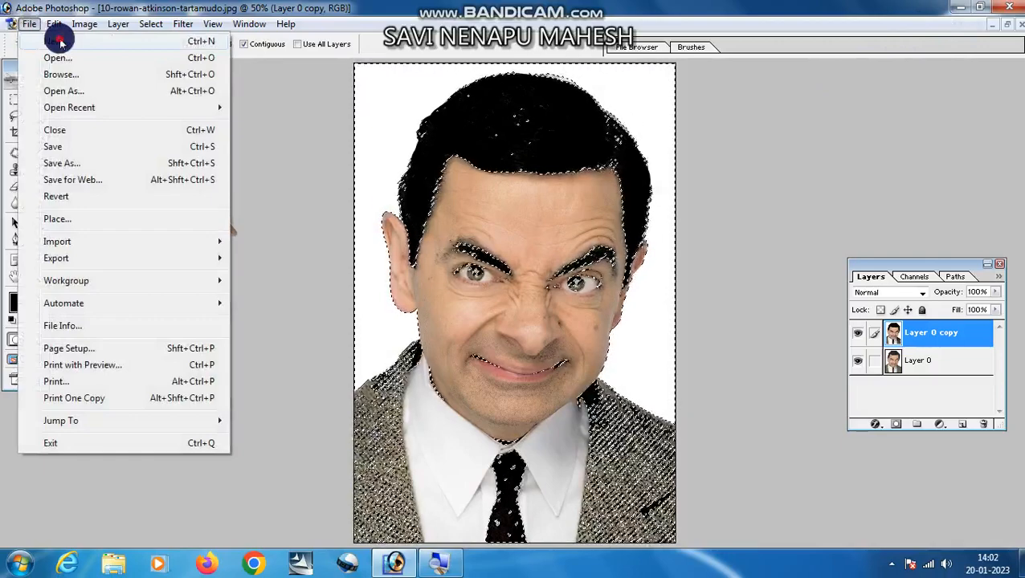
pyautogui.click(61, 42)
pyautogui.click(634, 188)
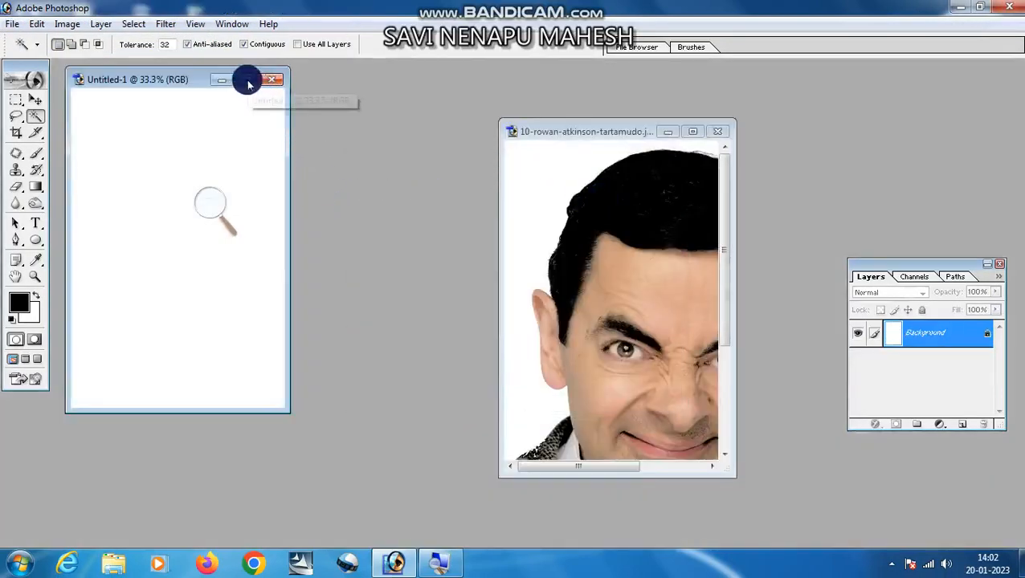
pyautogui.click(246, 80)
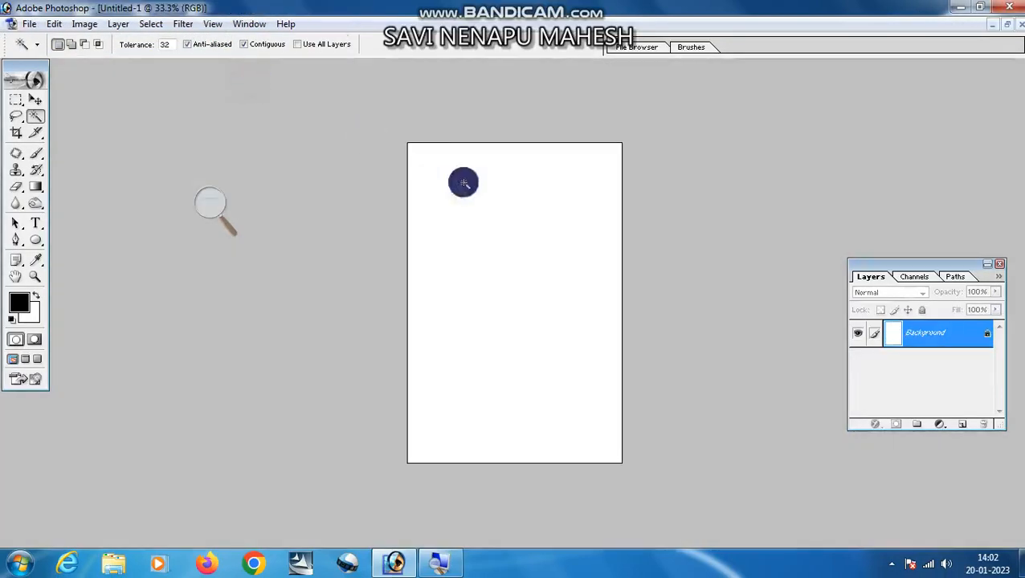
# - Paste the copied black-and-white portrait into the blank Untitled-1 document and fit it in view at 33.3% zoom
pyautogui.click(33, 281)
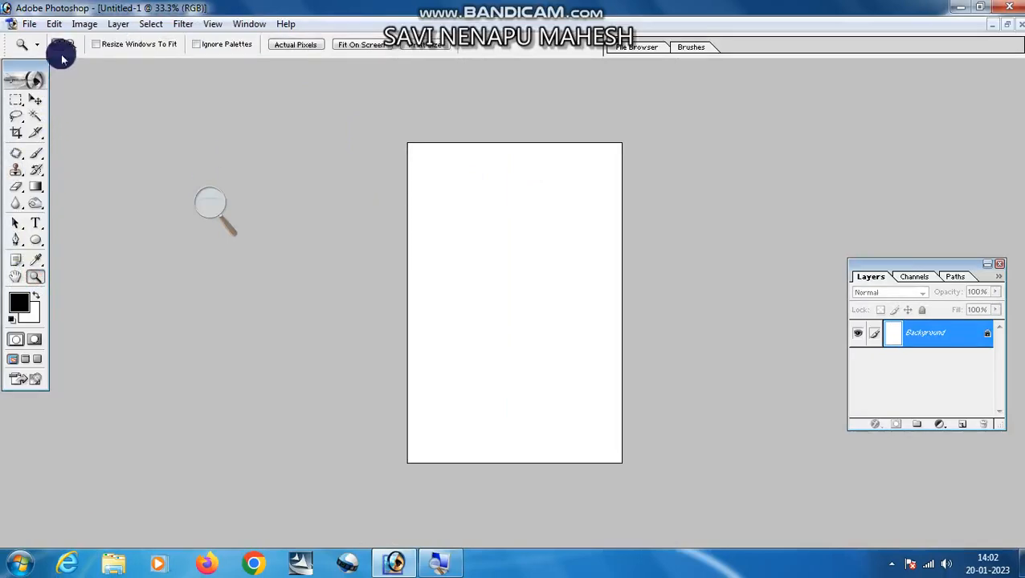
pyautogui.click(524, 206)
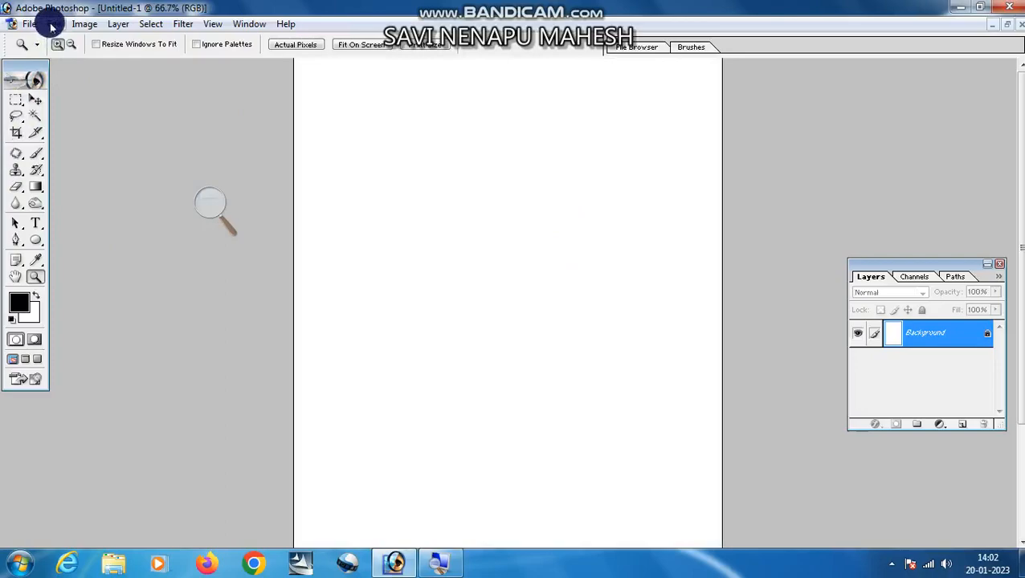
pyautogui.click(52, 25)
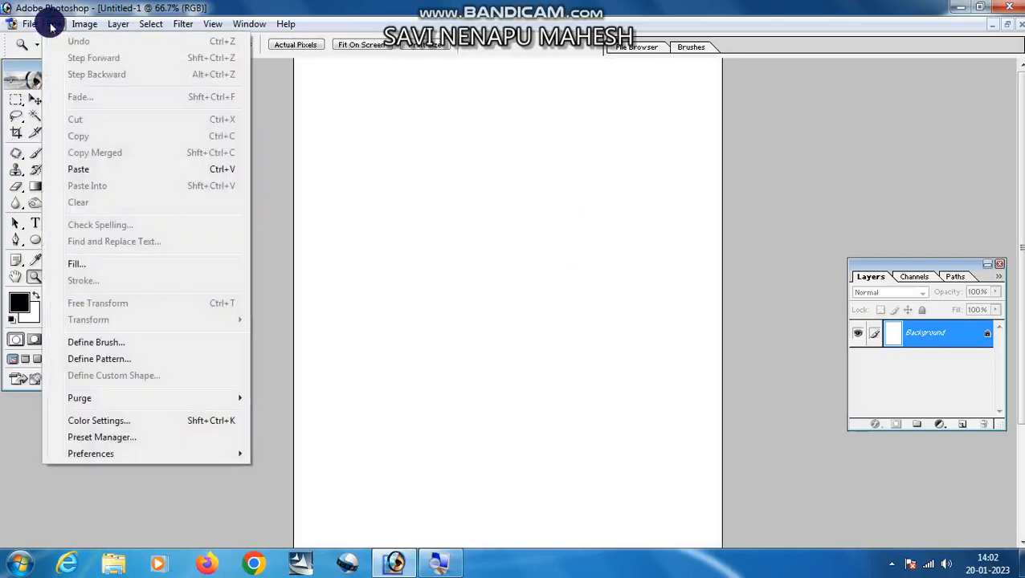
pyautogui.click(82, 173)
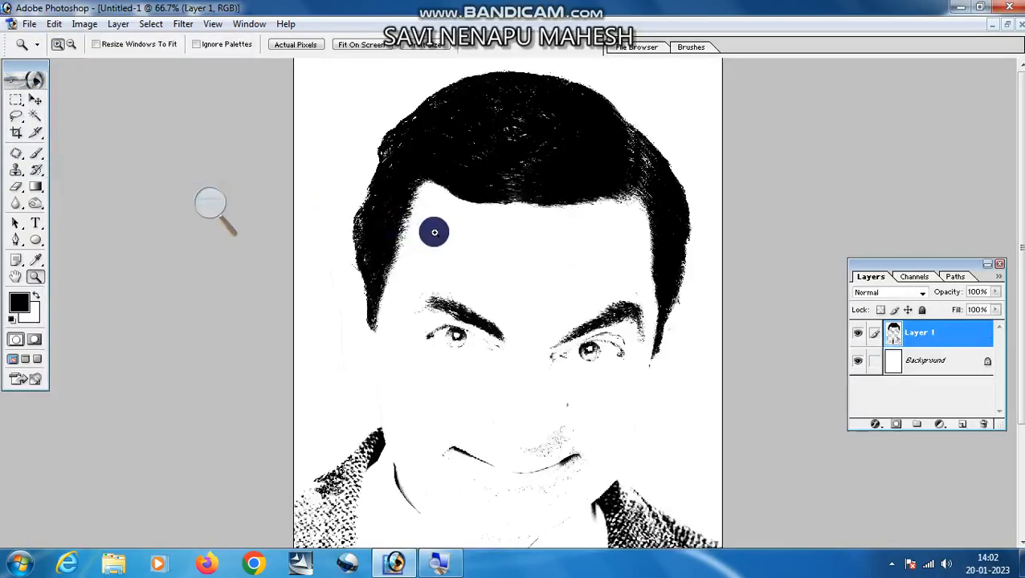
pyautogui.click(70, 46)
pyautogui.click(440, 255)
pyautogui.click(425, 257)
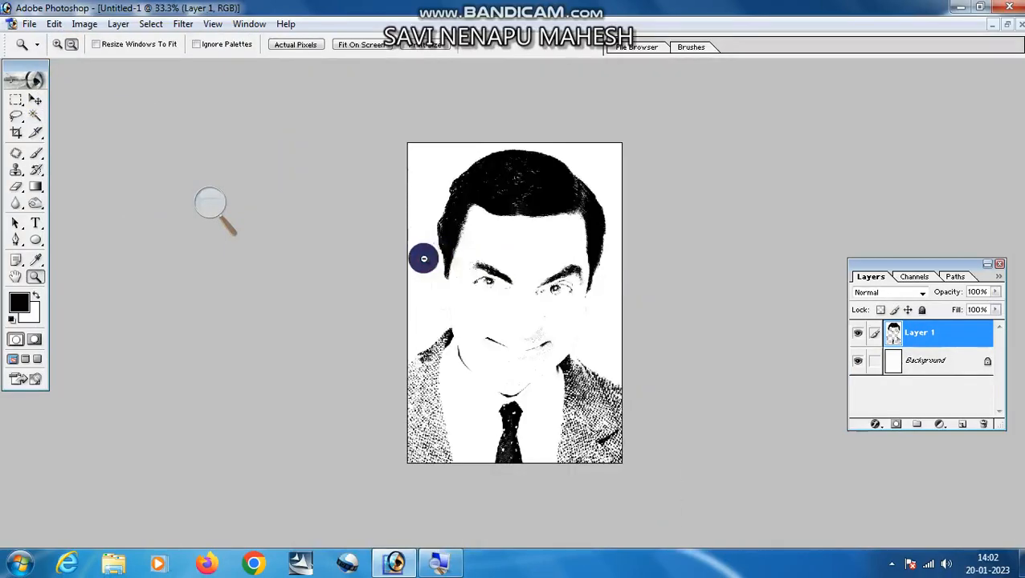
# - Arrange the original portrait and Untitled-1 windows side by side and widen both for comparison
pyautogui.click(1003, 26)
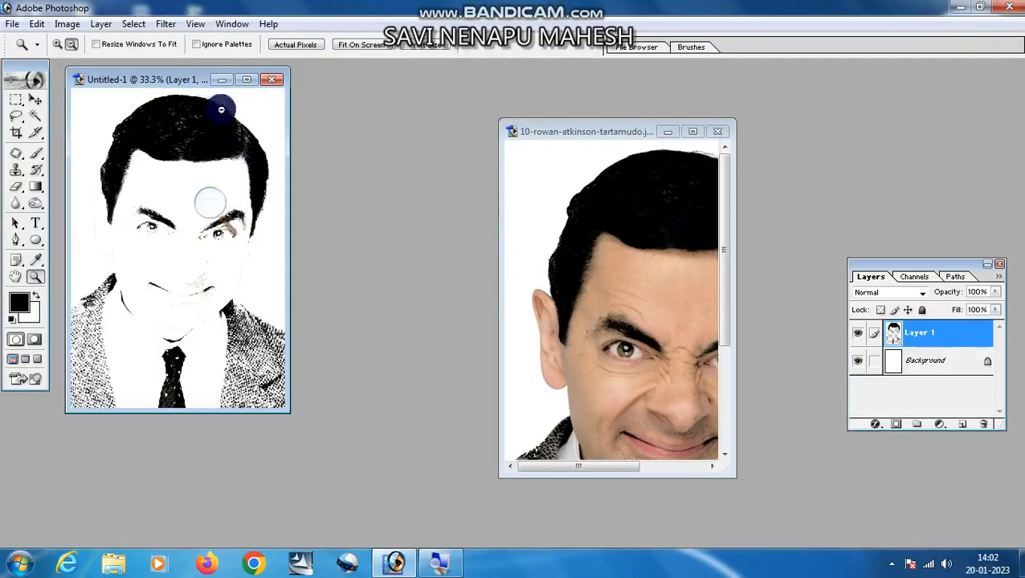
pyautogui.moveTo(173, 78); pyautogui.dragTo(300, 106)
pyautogui.click(546, 136)
pyautogui.click(701, 142)
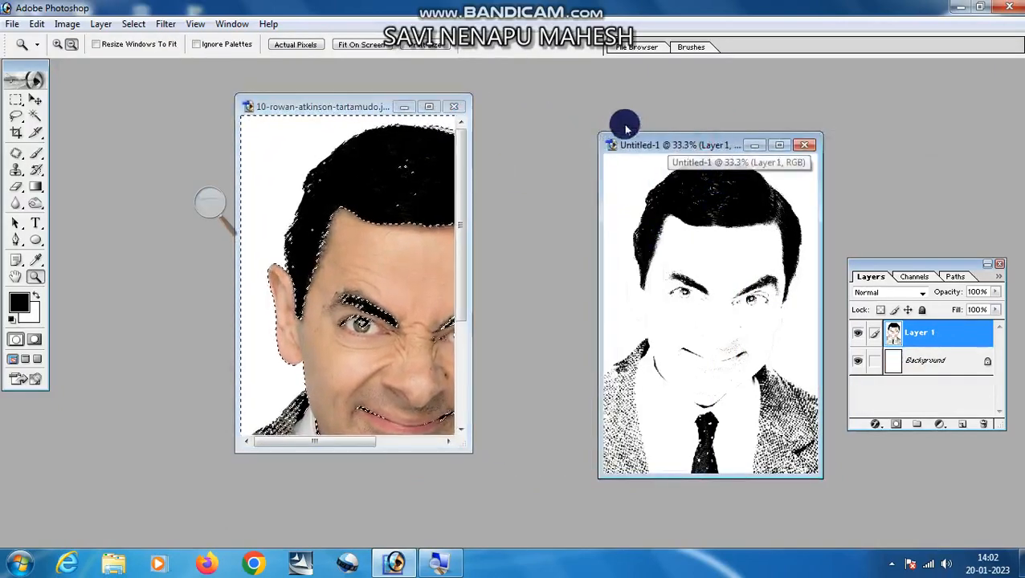
pyautogui.moveTo(656, 142); pyautogui.dragTo(623, 96)
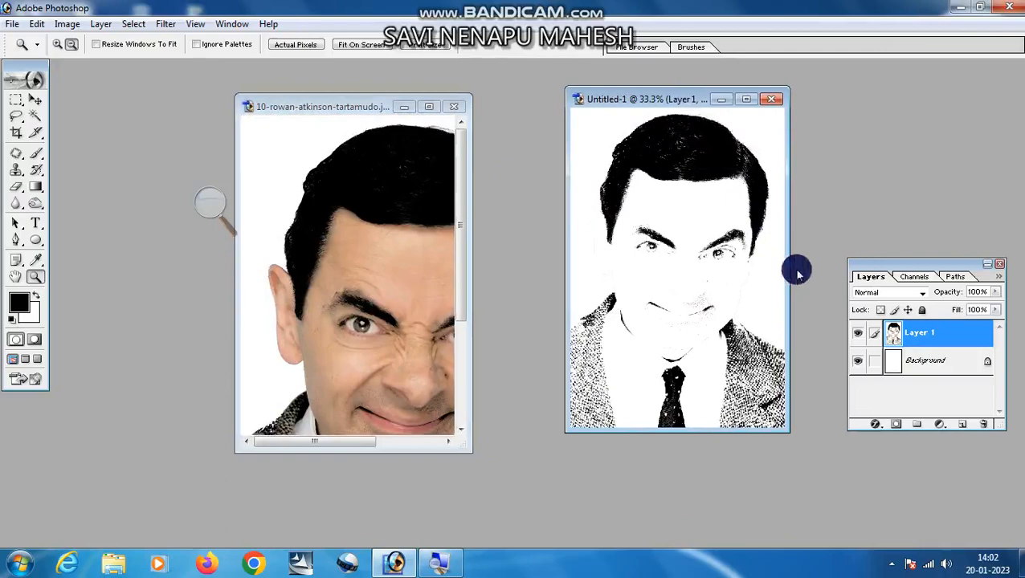
pyautogui.moveTo(787, 254); pyautogui.dragTo(839, 289)
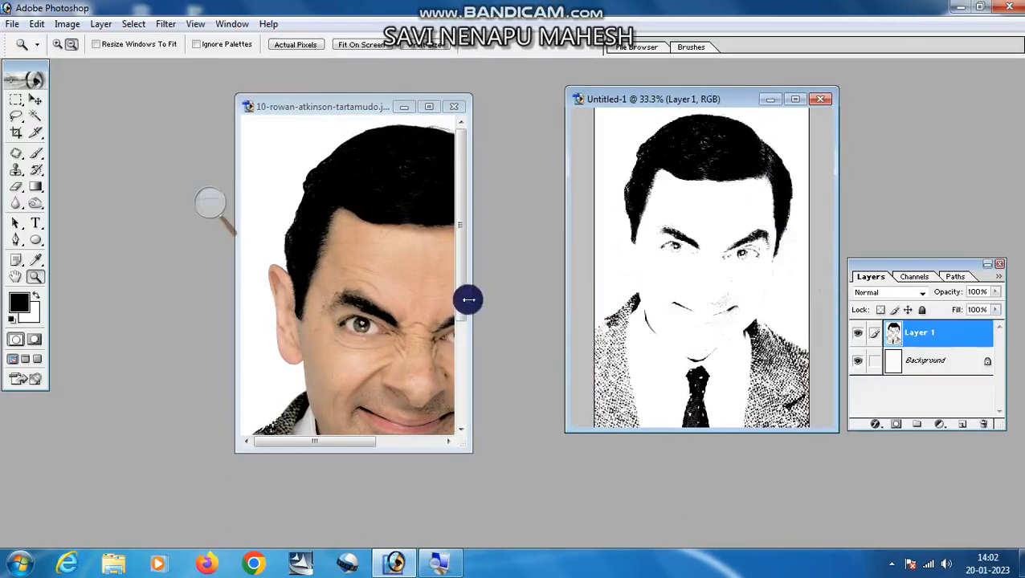
pyautogui.moveTo(469, 289); pyautogui.dragTo(566, 309)
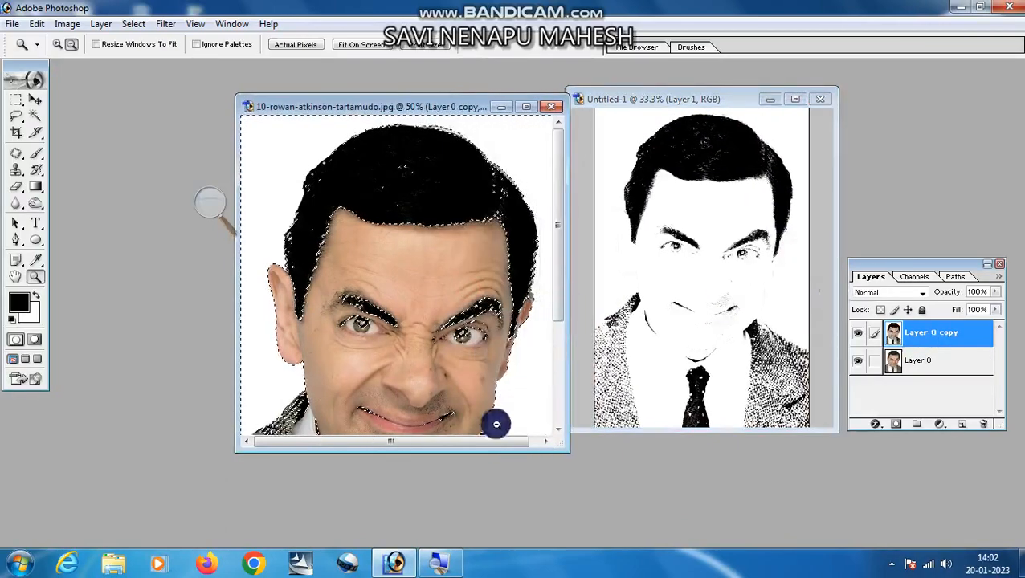
pyautogui.scroll(-2, 476, 439)
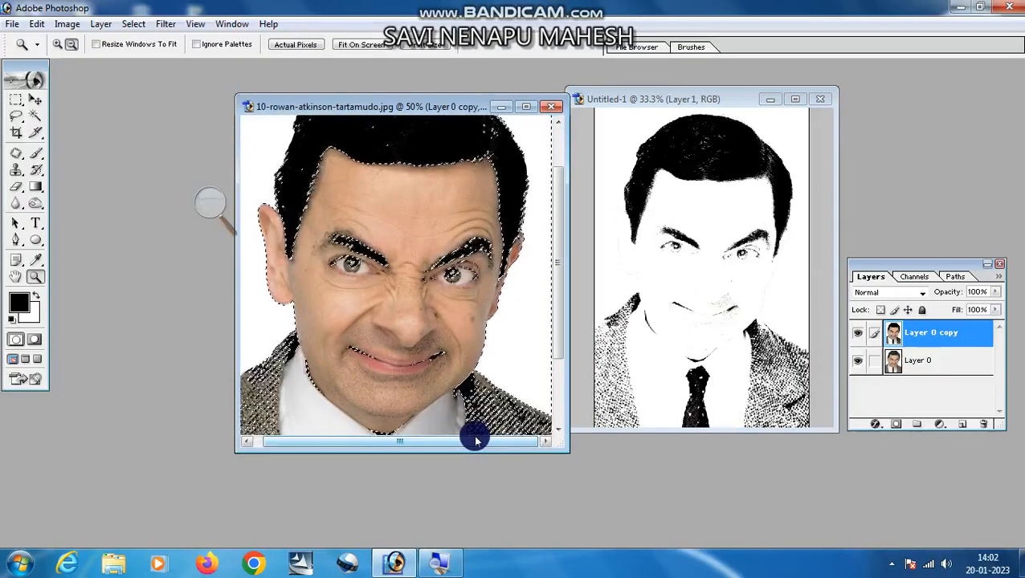
# - Open the desktop image tghyuj copy in Photoshop and maximize its document window
pyautogui.click(951, 13)
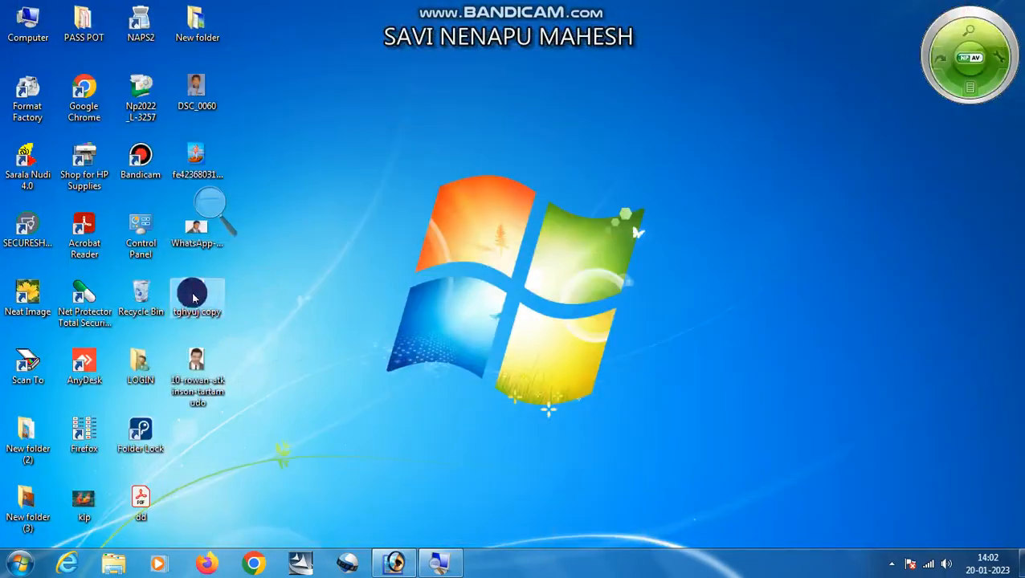
pyautogui.moveTo(195, 293); pyautogui.dragTo(498, 289)
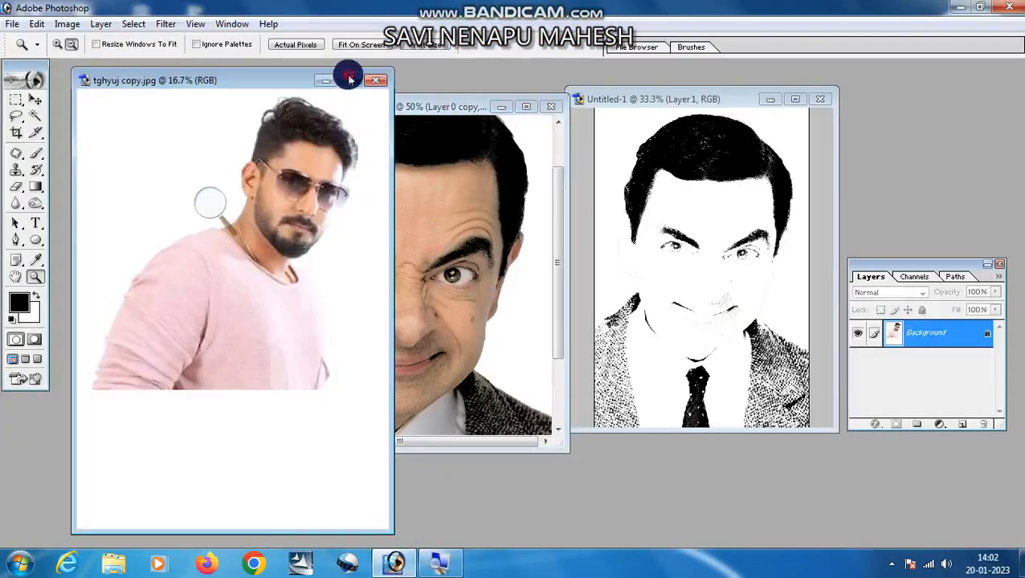
pyautogui.click(350, 80)
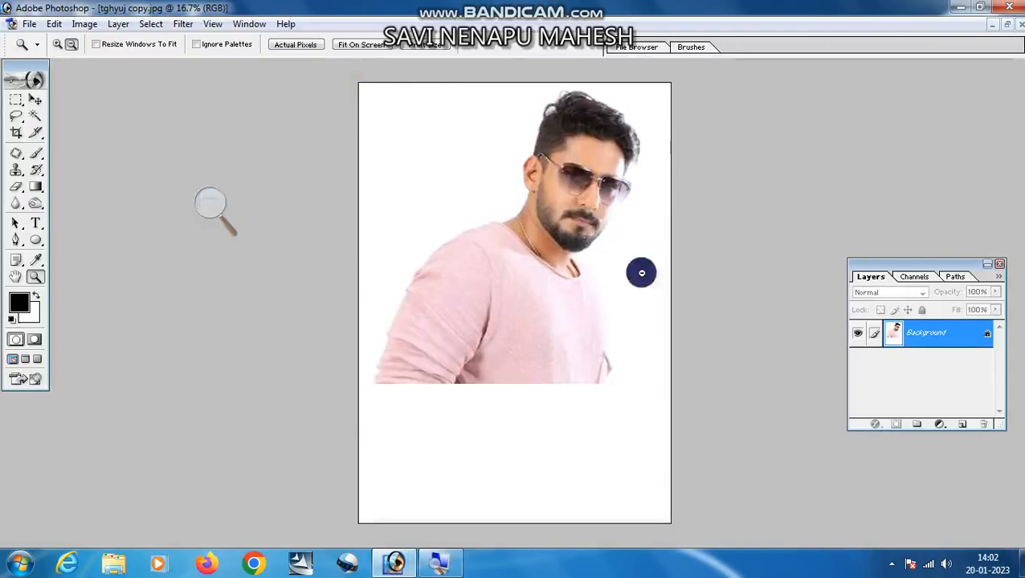
# - Convert the locked Background of tghyuj copy.jpg into Layer 0 and duplicate it as Layer 0 copy
pyautogui.doubleClick(989, 336)
pyautogui.click(628, 258)
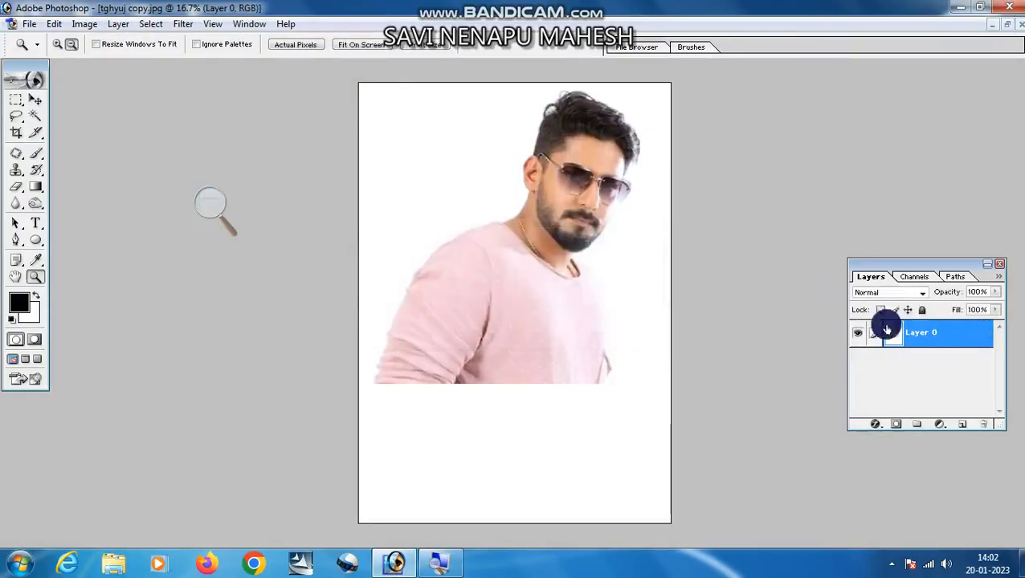
pyautogui.moveTo(926, 338); pyautogui.dragTo(968, 421)
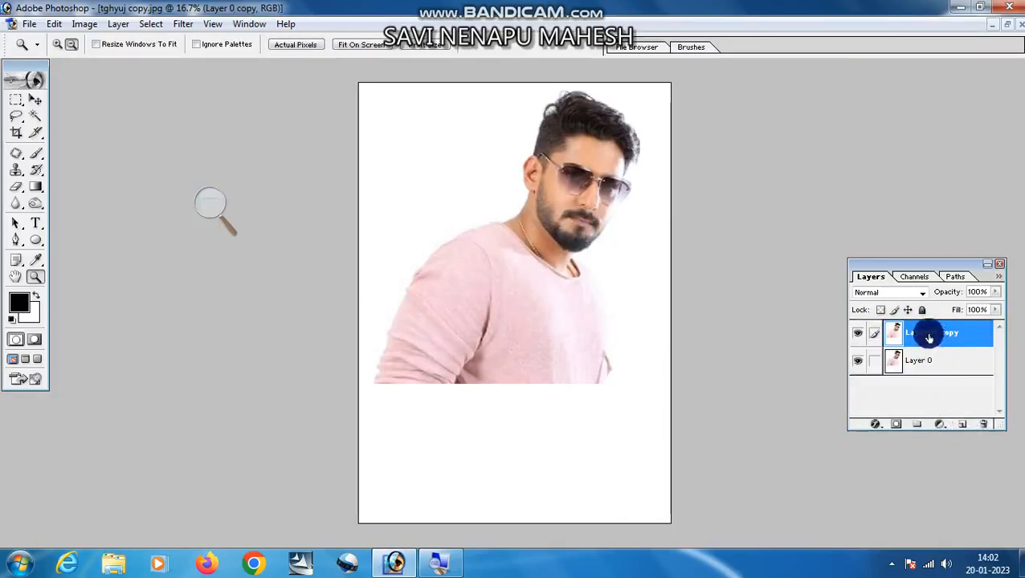
# - Select the Shadows of the pink-shirt portrait's Layer 0 copy with Color Range
pyautogui.click(149, 25)
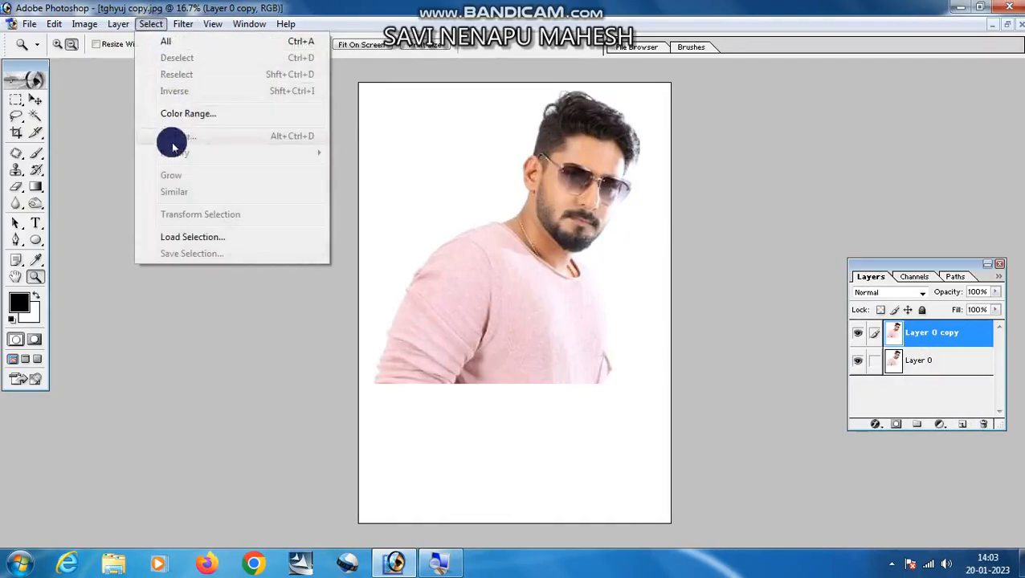
pyautogui.click(184, 114)
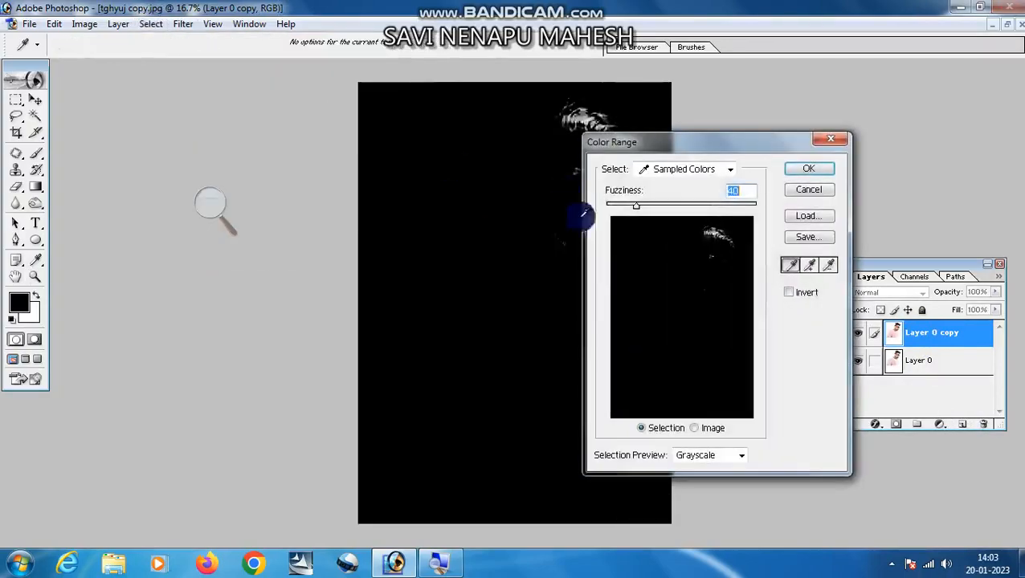
pyautogui.click(727, 168)
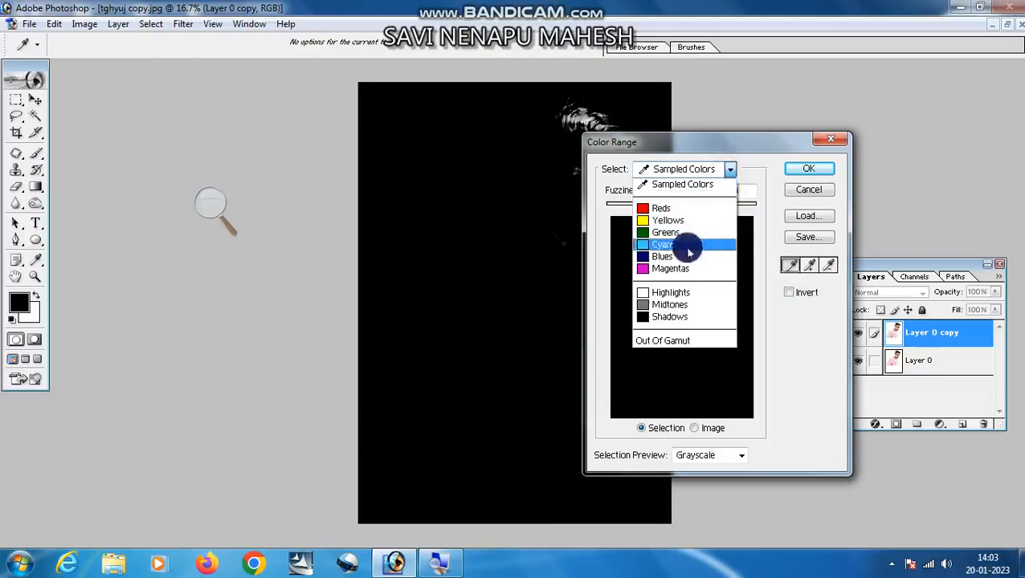
pyautogui.click(684, 318)
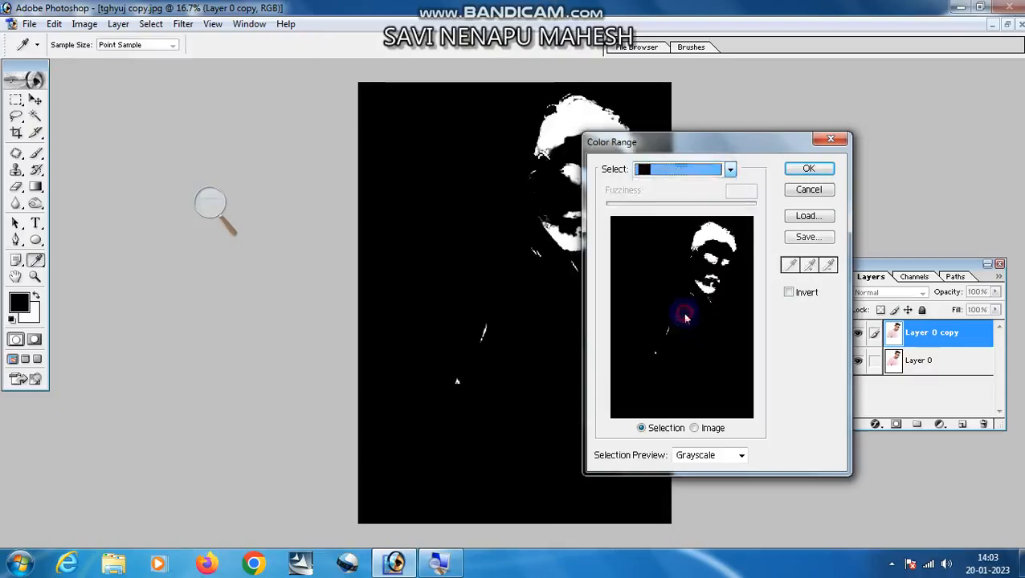
pyautogui.click(807, 171)
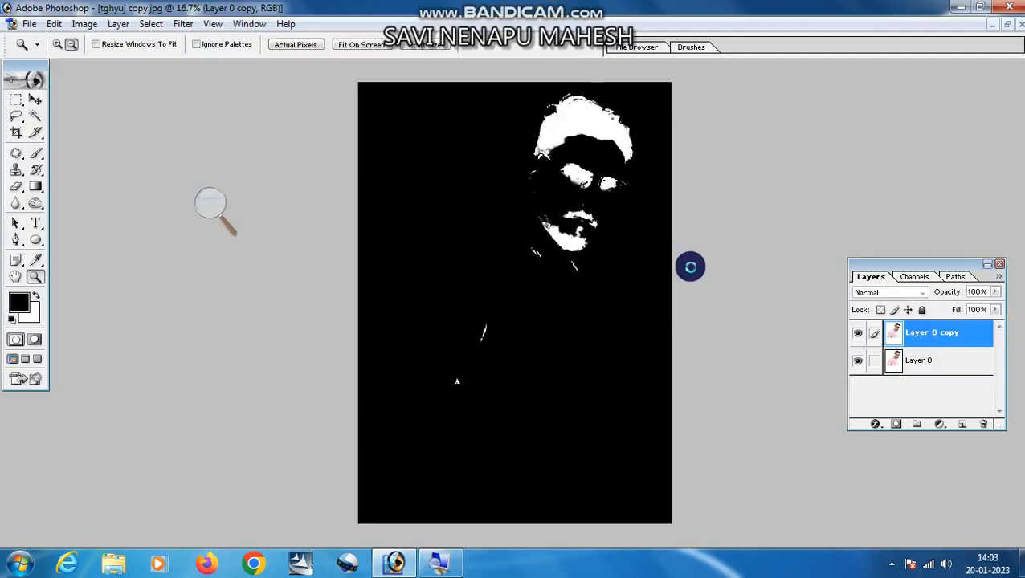
# - Apply a Threshold adjustment at level 133 to the selected shadows on the pink-shirt portrait's Layer 0 copy
pyautogui.click(68, 24)
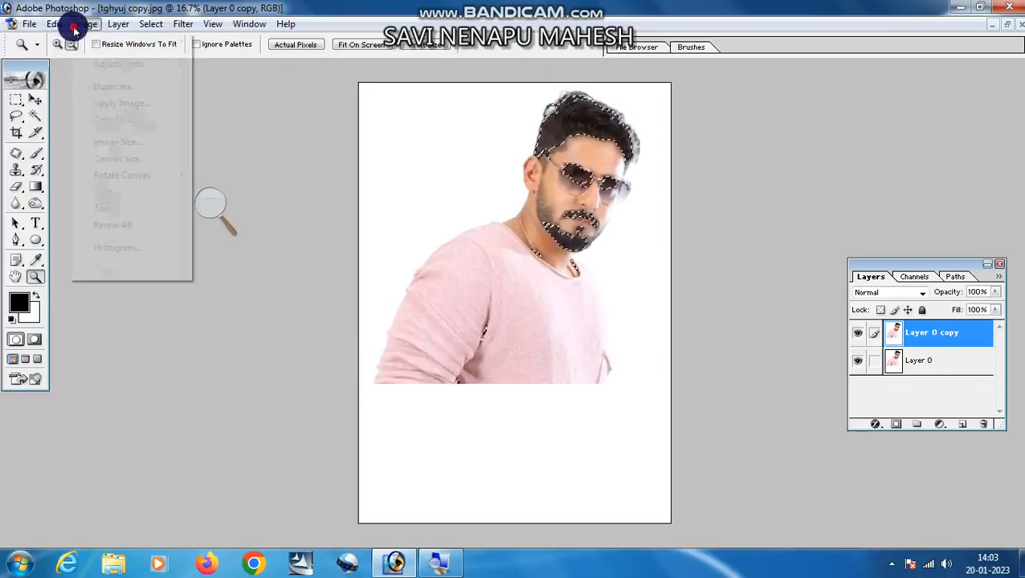
pyautogui.moveTo(108, 71)
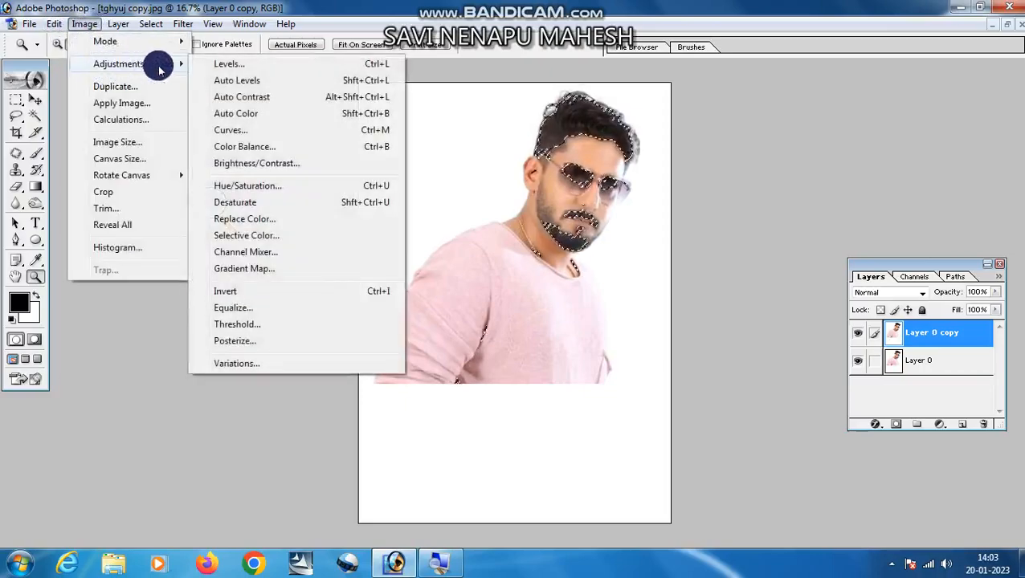
pyautogui.click(237, 325)
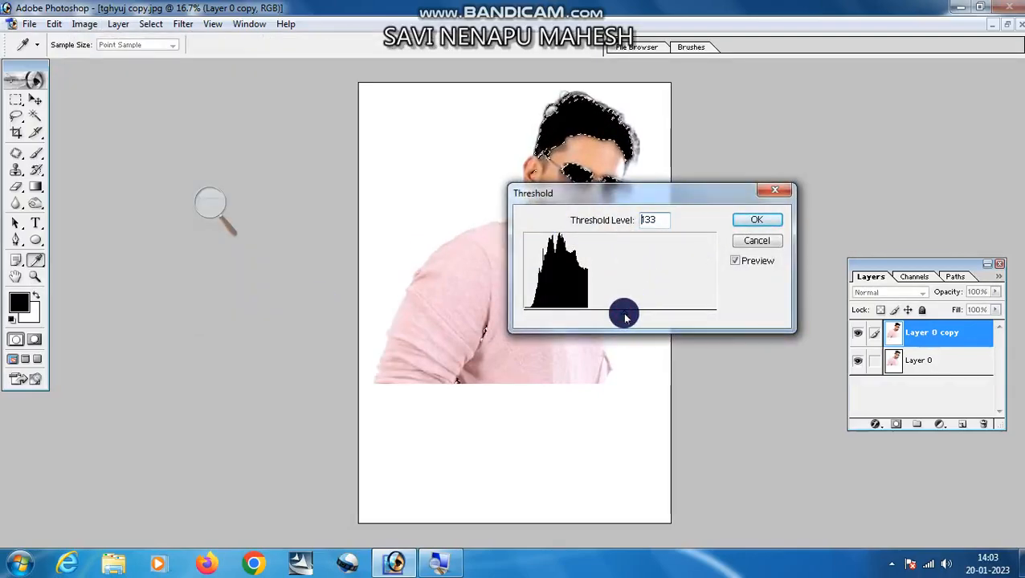
pyautogui.click(773, 215)
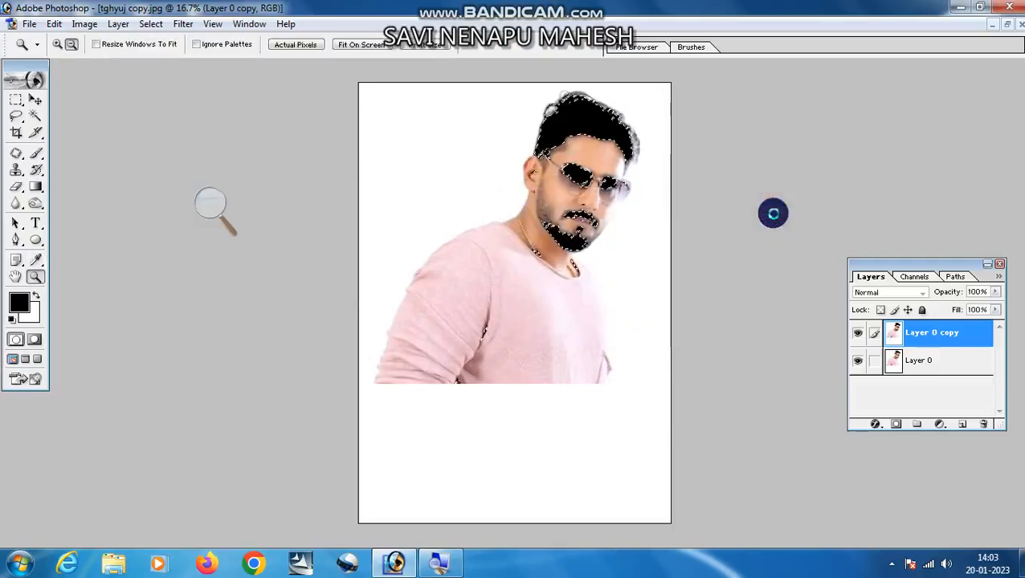
# - Copy the thresholded shadow selection, restore the tghyuj copy.jpg window and move it over the other portrait windows
pyautogui.click(31, 24)
pyautogui.moveTo(54, 24)
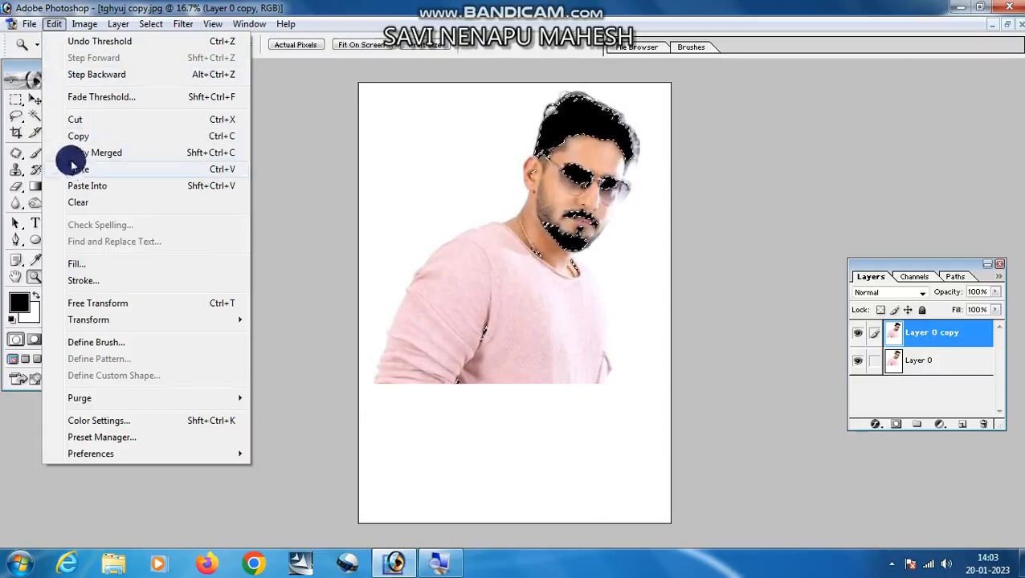
pyautogui.click(78, 136)
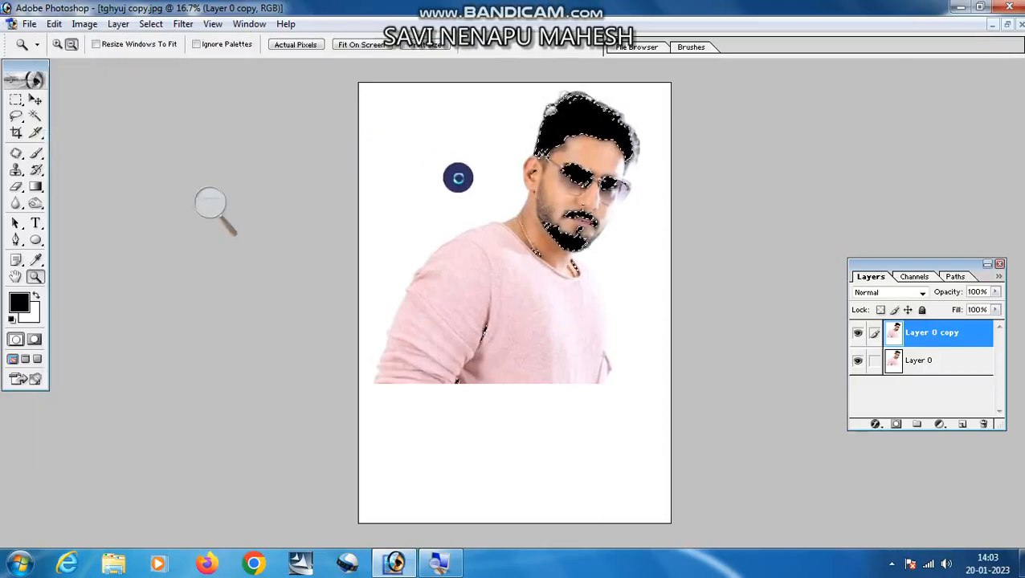
pyautogui.click(1009, 29)
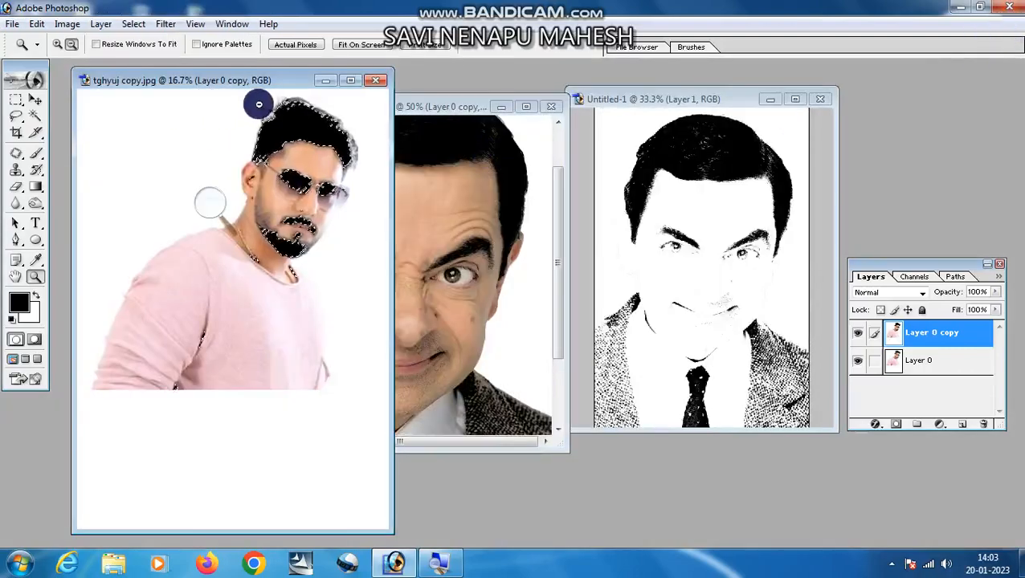
pyautogui.moveTo(273, 91); pyautogui.dragTo(617, 159)
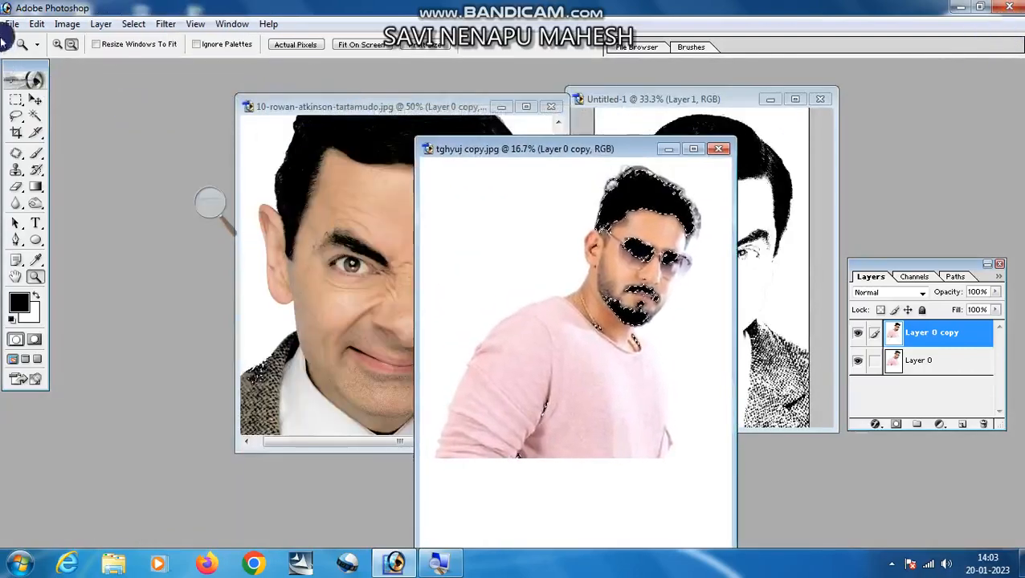
# - Create a new white RGB document of 1463 × 2320 pixels at 300 pixels/inch and paste the copied stencil into it
pyautogui.click(16, 24)
pyautogui.click(27, 39)
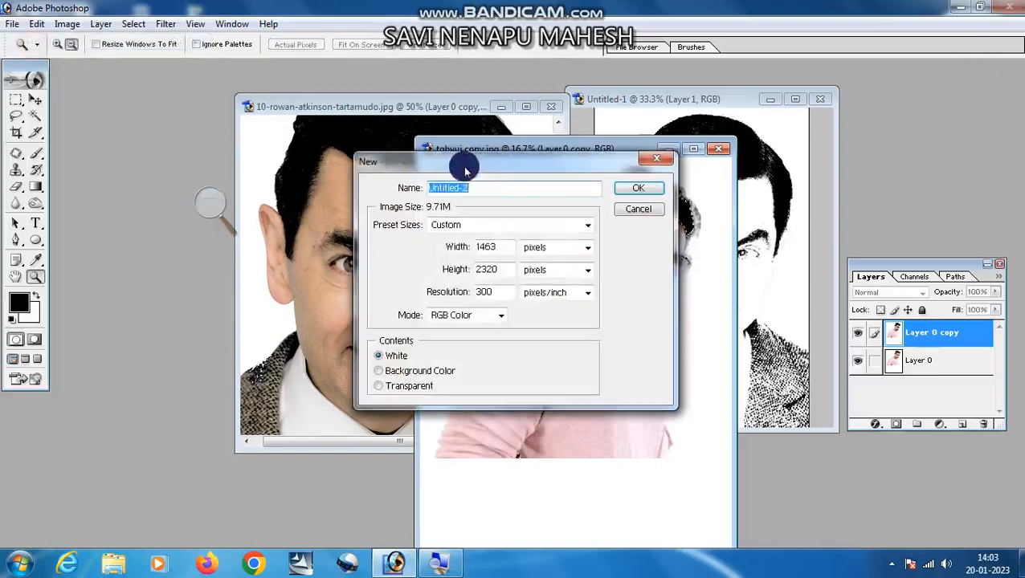
pyautogui.click(634, 189)
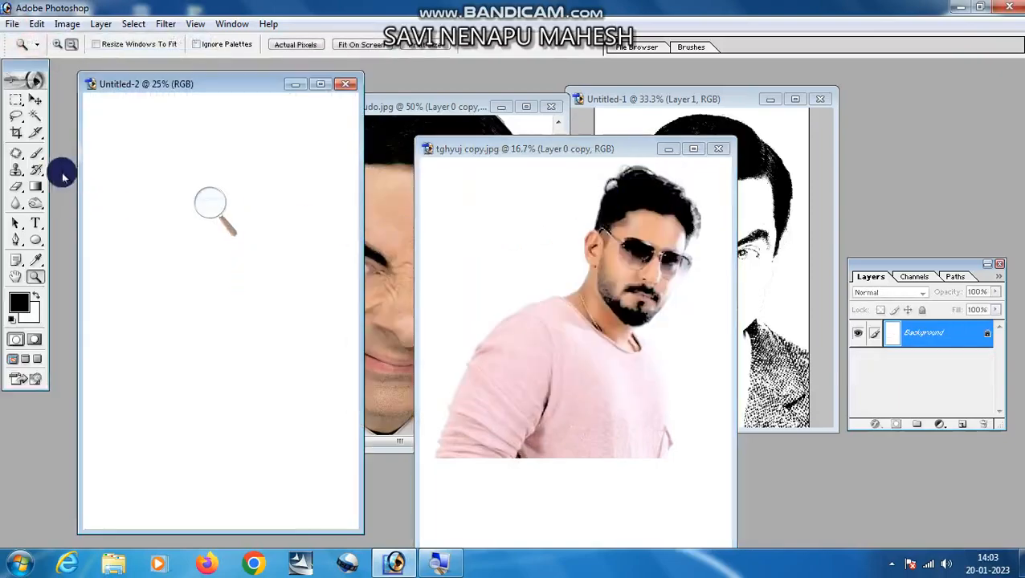
pyautogui.click(39, 25)
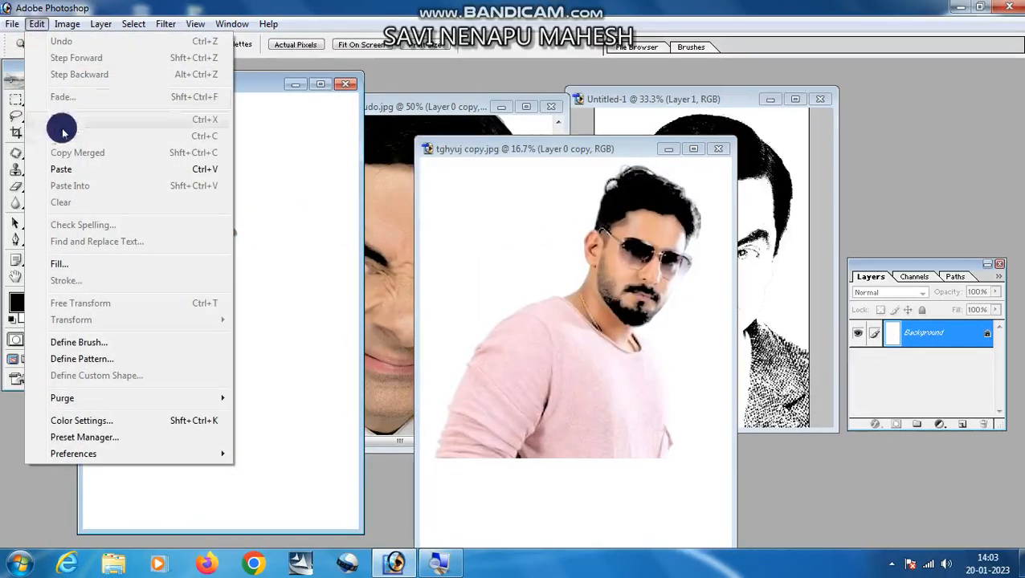
pyautogui.click(61, 167)
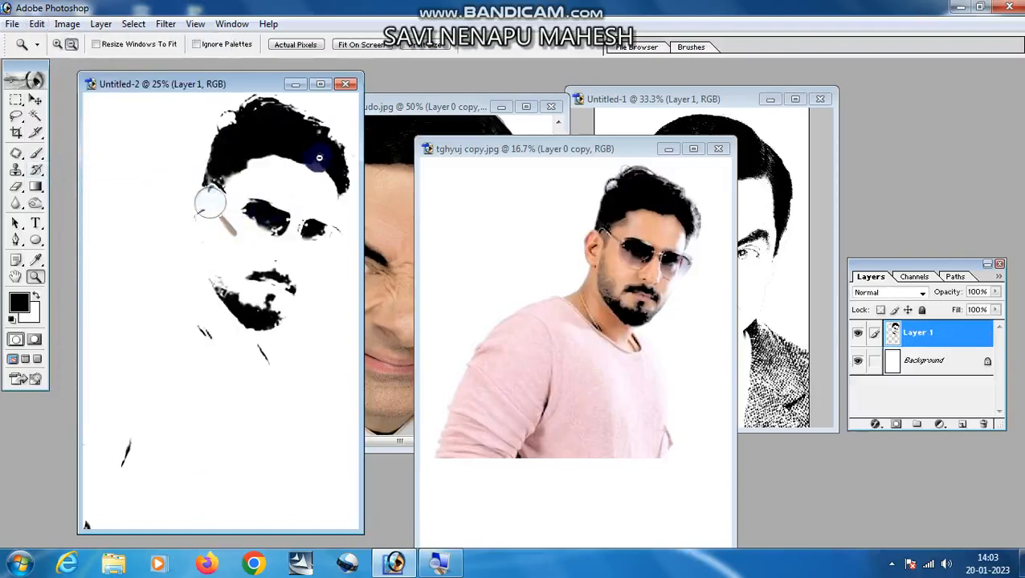
# - Reposition the pasted Layer 1 stencil in Untitled-2 closer to the canvas centre and slightly lower, viewing the document maximized while moving it
pyautogui.click(320, 85)
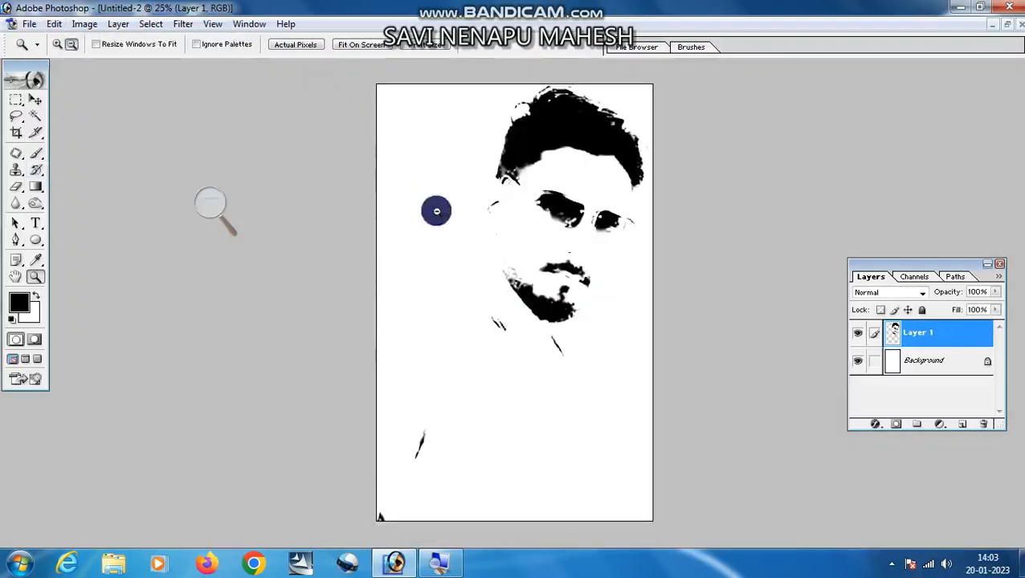
pyautogui.click(35, 101)
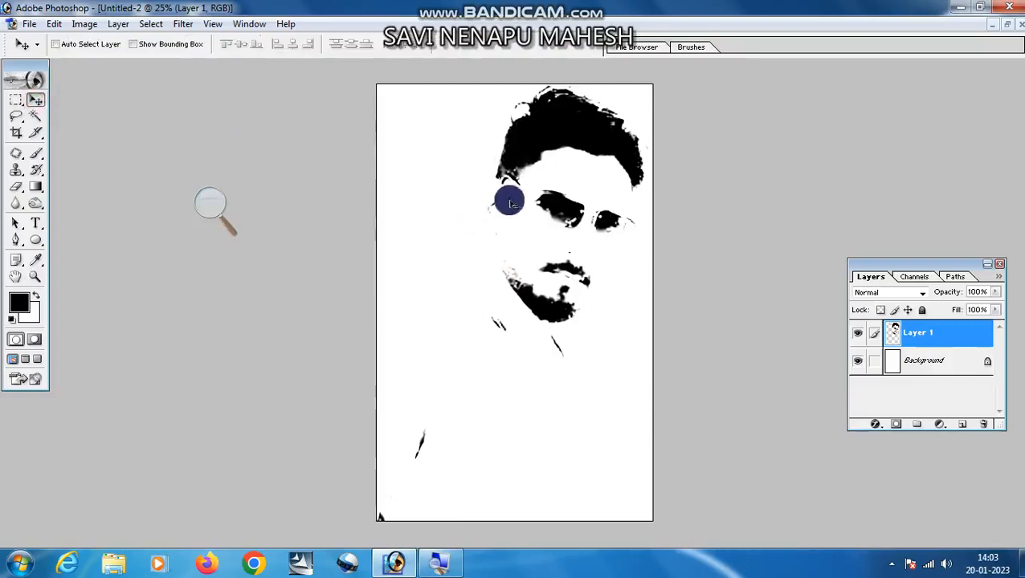
pyautogui.rightClick(544, 167)
pyautogui.click(562, 187)
pyautogui.rightClick(524, 137)
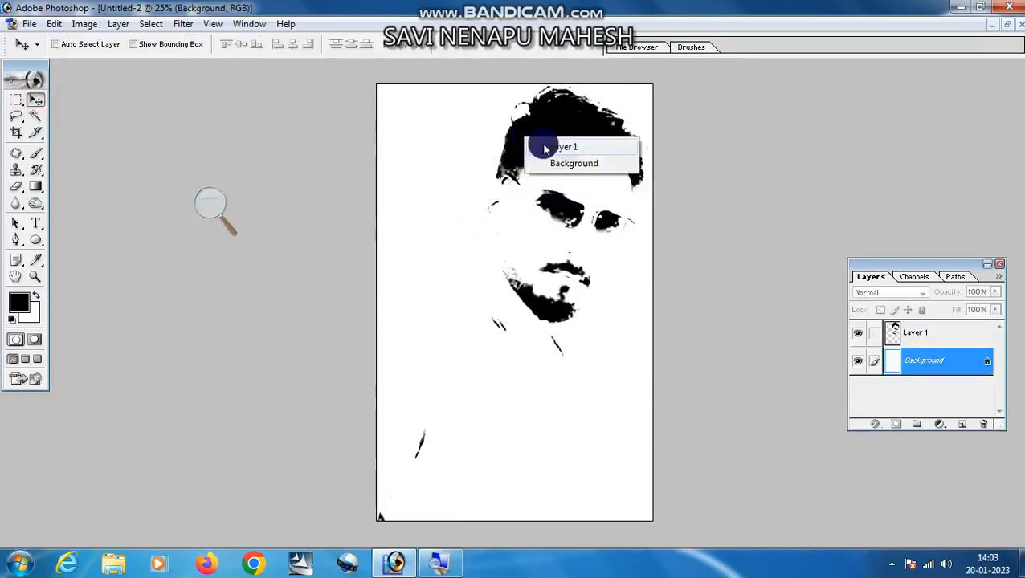
pyautogui.click(546, 150)
pyautogui.moveTo(546, 173); pyautogui.dragTo(511, 170)
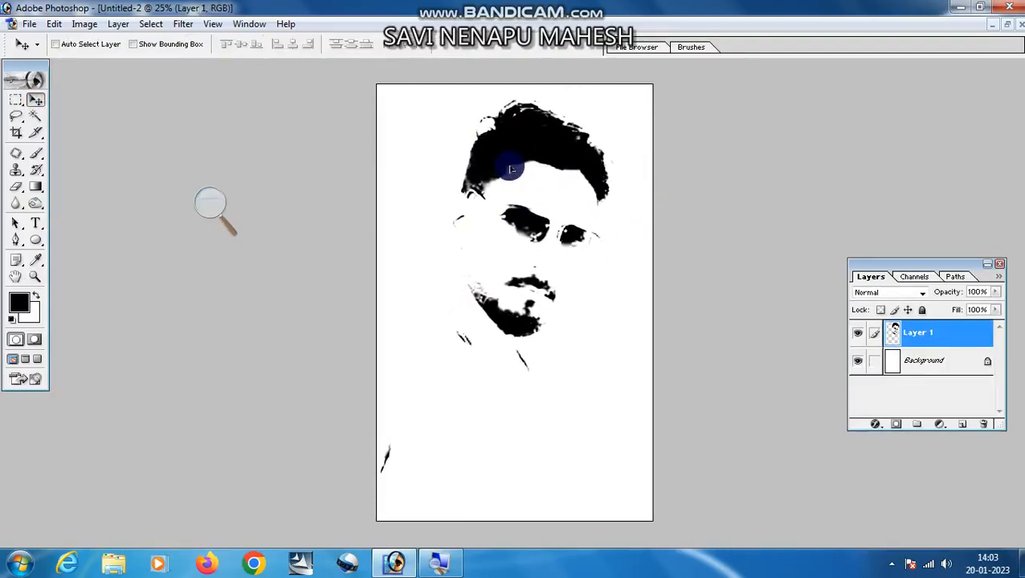
pyautogui.click(1011, 27)
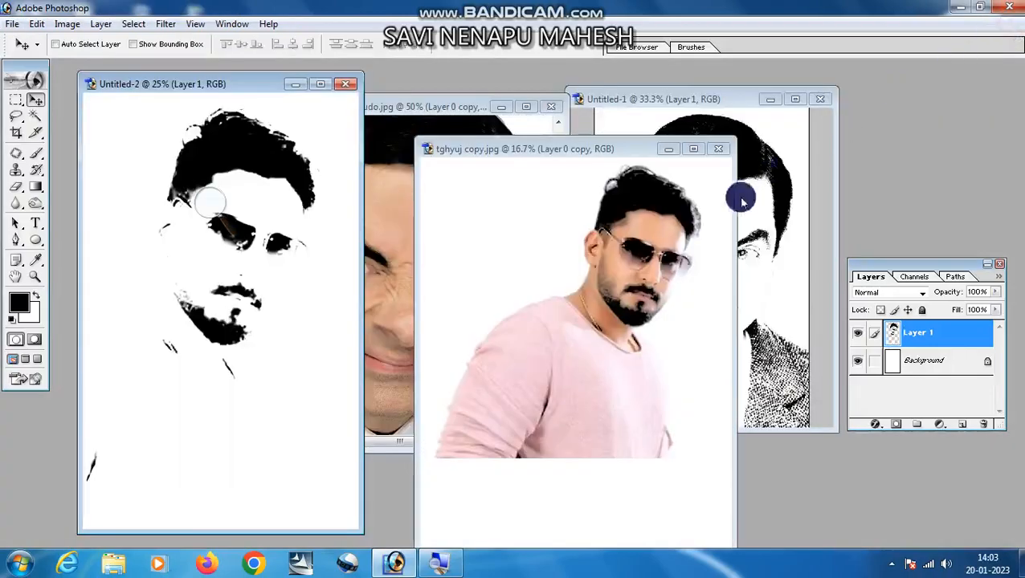
# - Close Untitled-2 and tghyuj copy.jpg without saving their changes
pyautogui.click(343, 85)
pyautogui.click(493, 218)
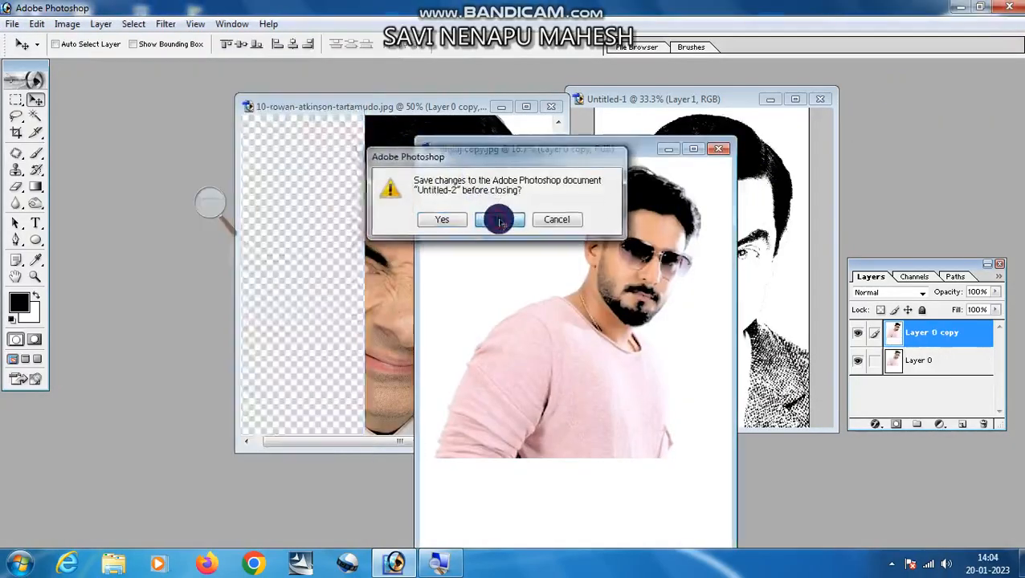
pyautogui.click(718, 149)
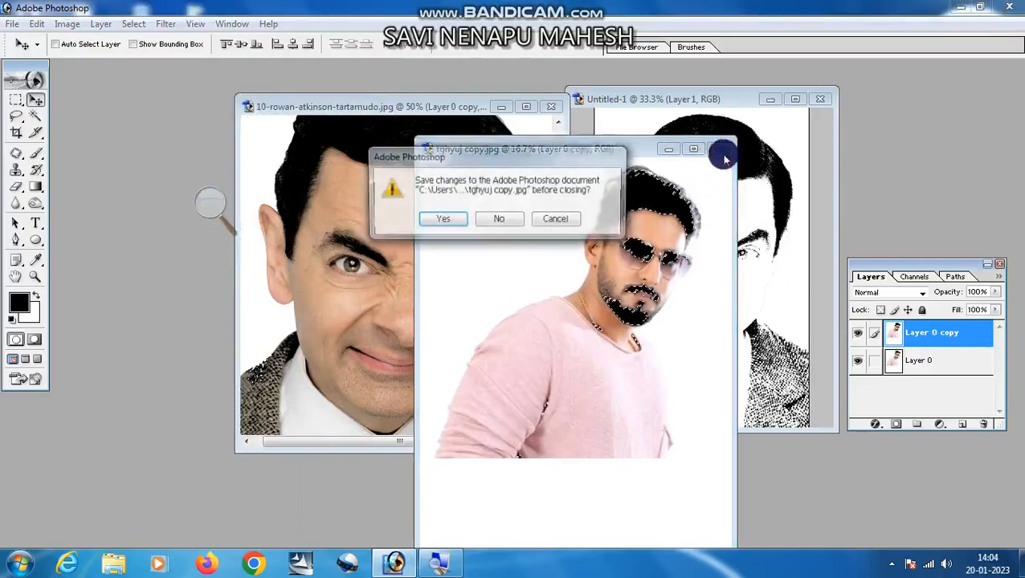
pyautogui.click(497, 219)
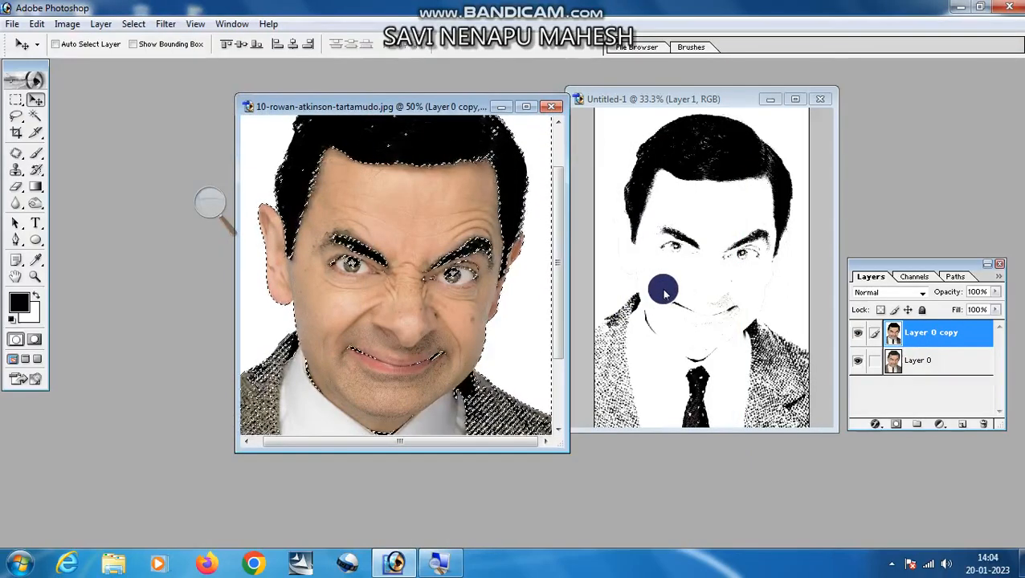
pyautogui.click(890, 566)
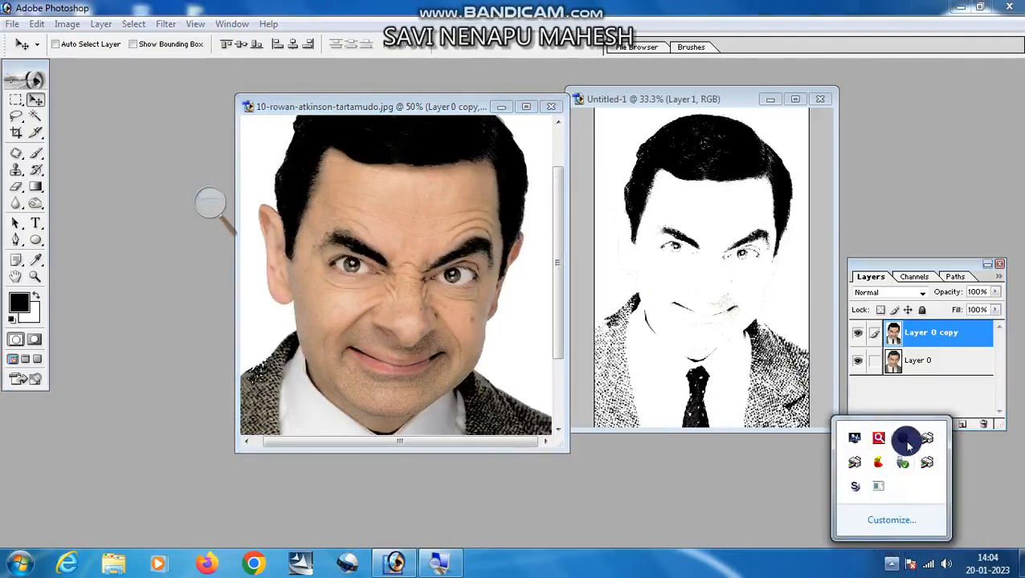